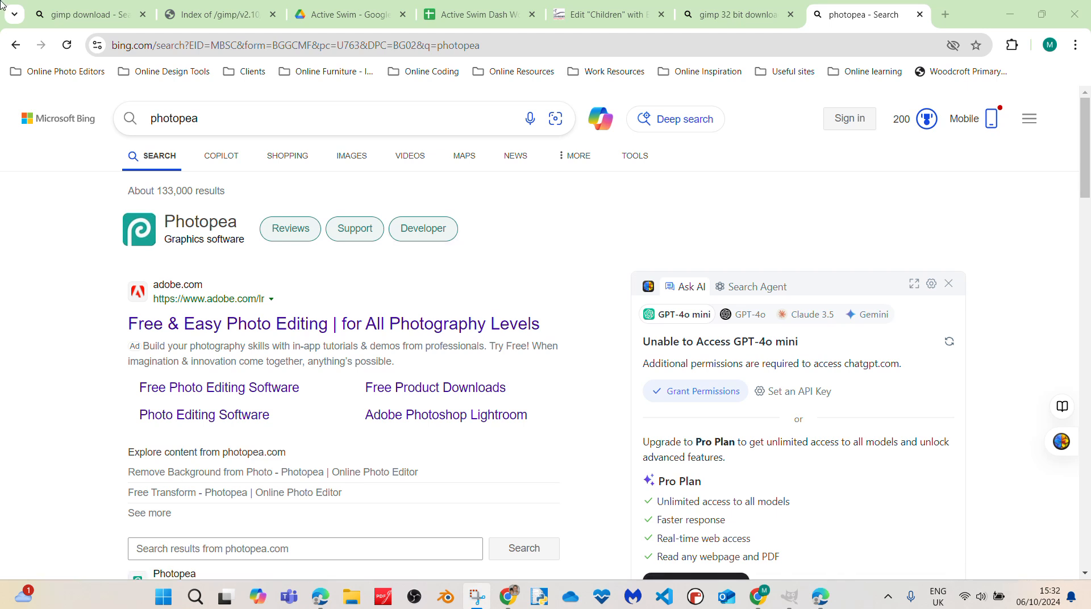
# Open the Photopea online photo editor from the search results and dismiss its ad-blocking notice
pyautogui.moveTo(224, 119); pyautogui.dragTo(113, 124)
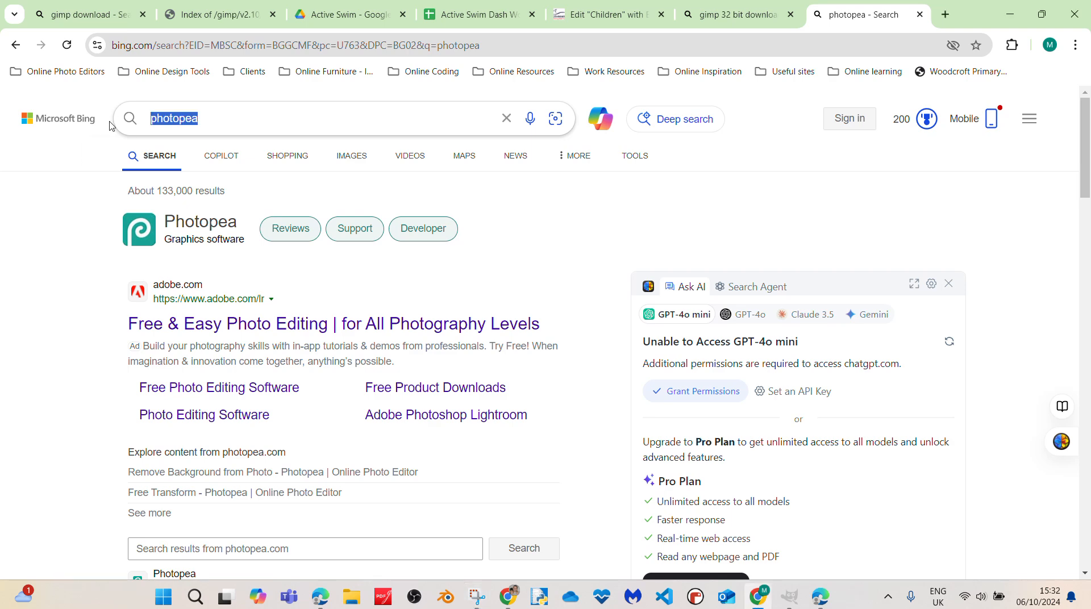
pyautogui.scroll(-6, 267, 159)
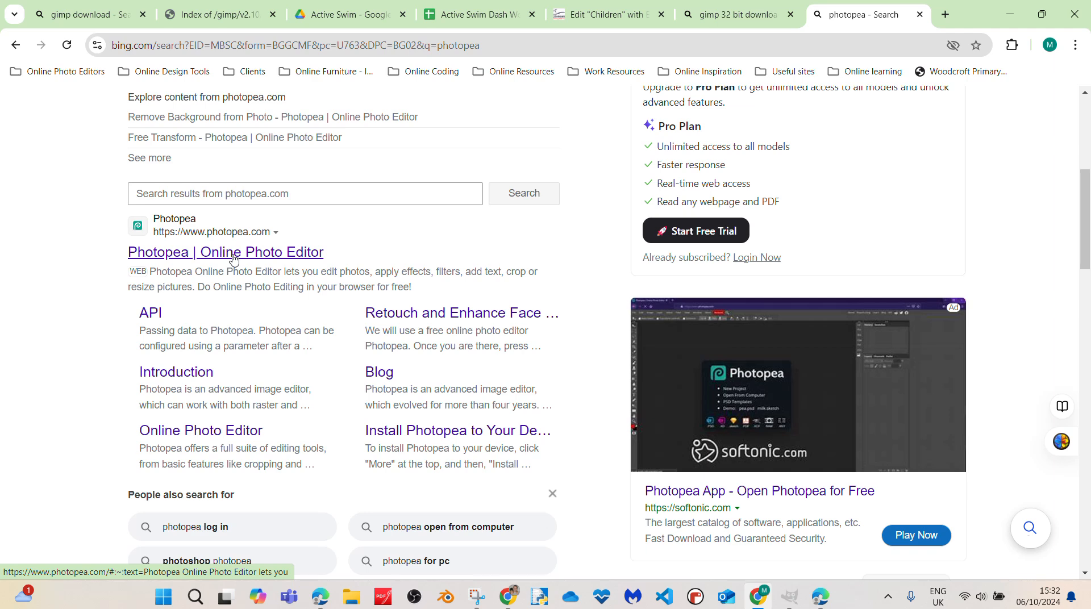
pyautogui.click(233, 254)
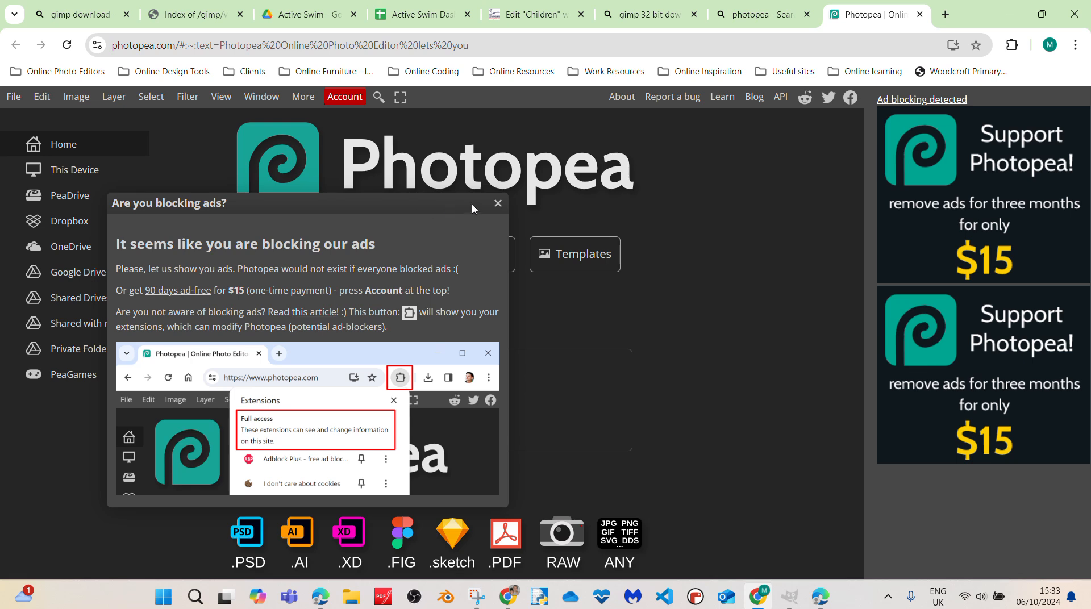
pyautogui.click(497, 204)
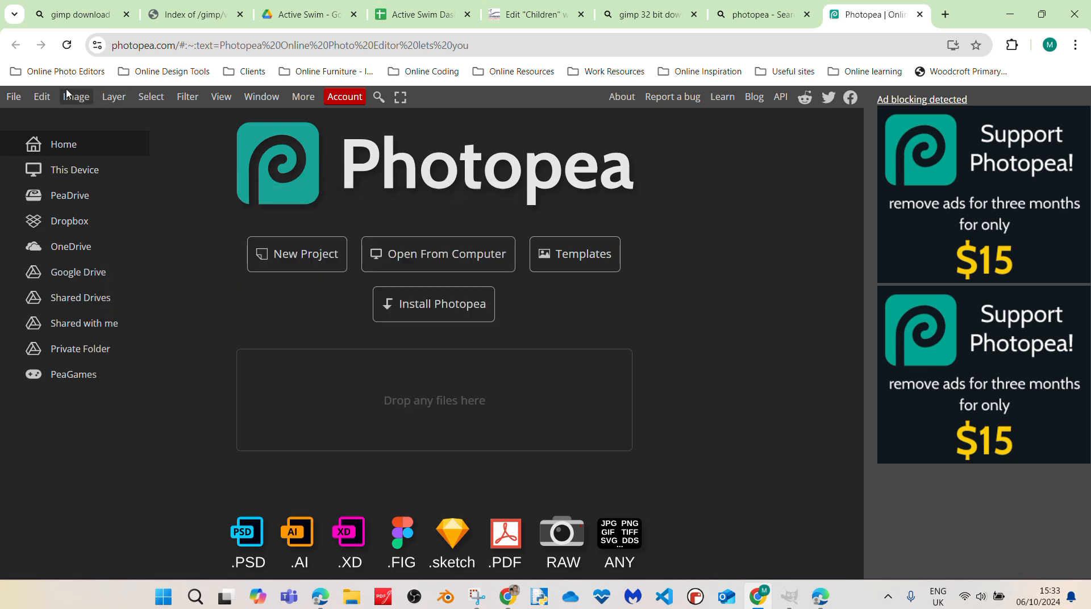
# Open the puppy, wall_1 and kitten images together from the Year 7 Photoshop images folder
pyautogui.click(14, 98)
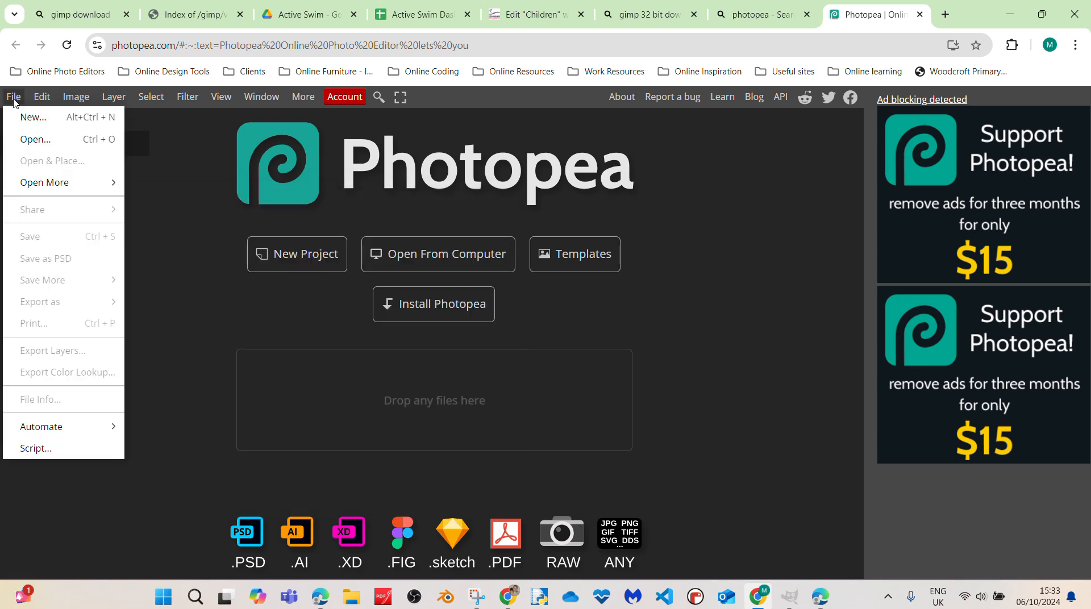
pyautogui.click(30, 139)
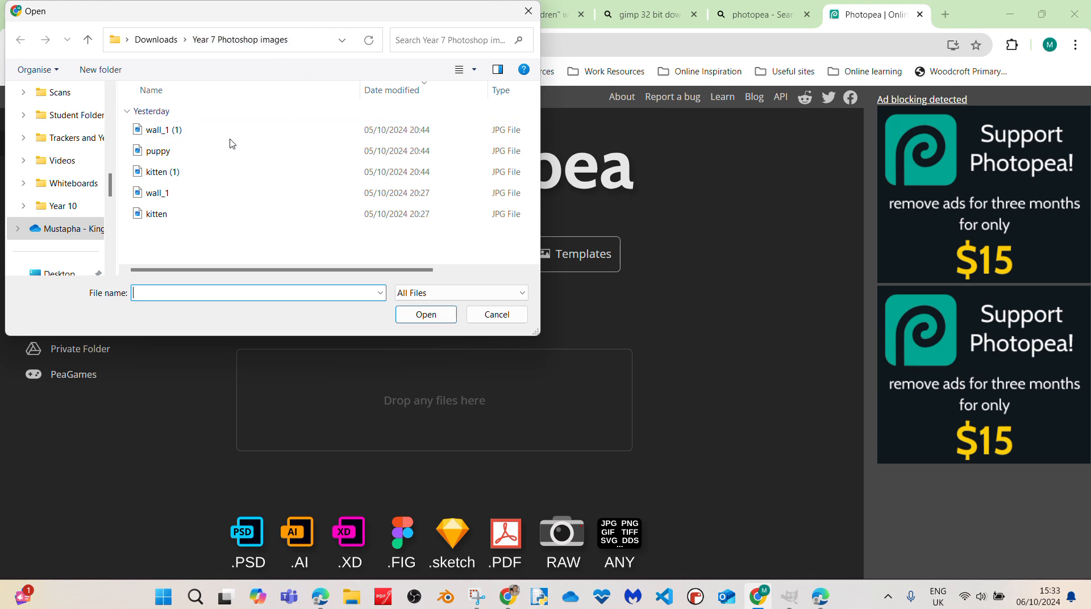
pyautogui.click(173, 150)
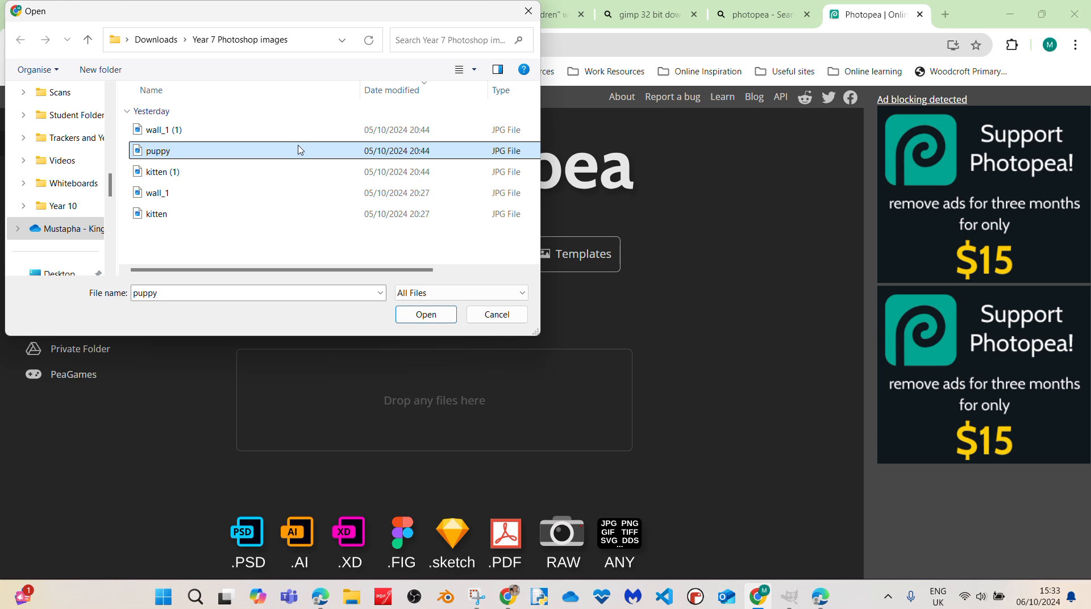
pyautogui.keyDown('ctrl'); pyautogui.click(178, 194); pyautogui.keyUp('ctrl')
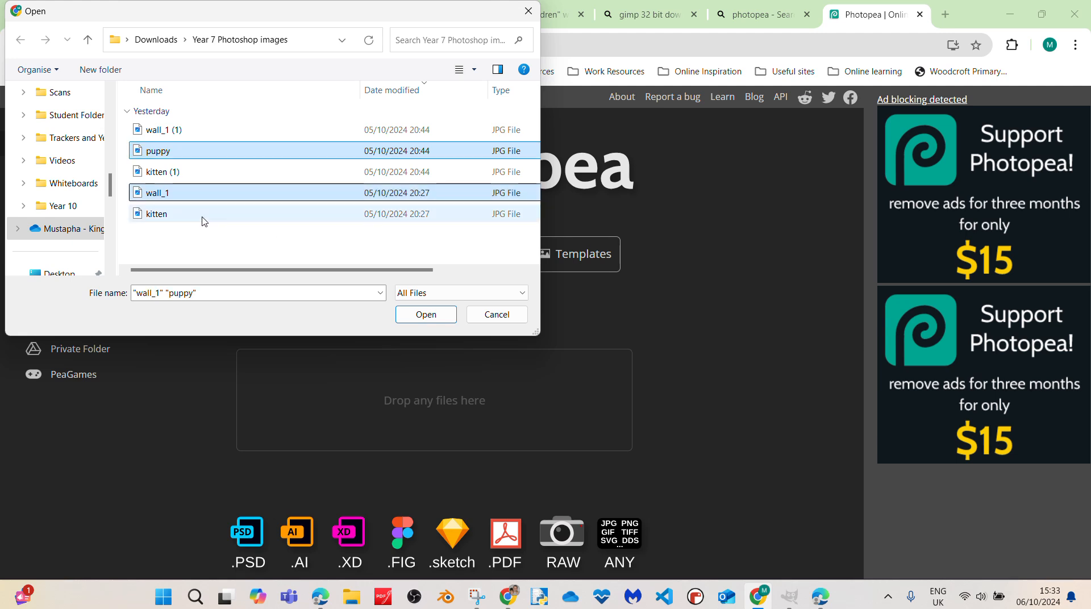
pyautogui.keyDown('ctrl'); pyautogui.click(200, 220); pyautogui.keyUp('ctrl')
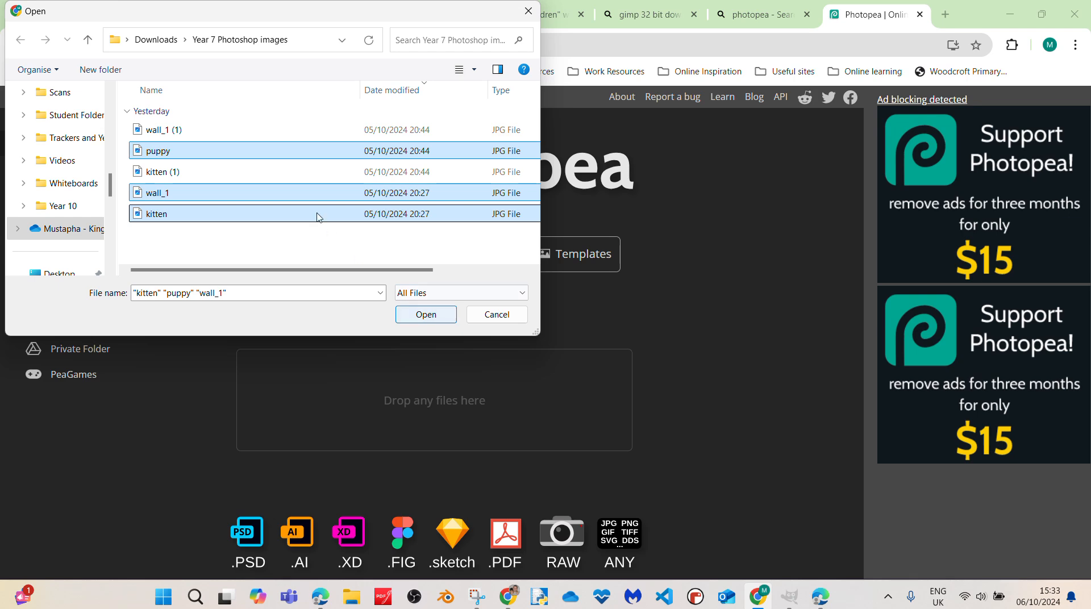
pyautogui.click(430, 319)
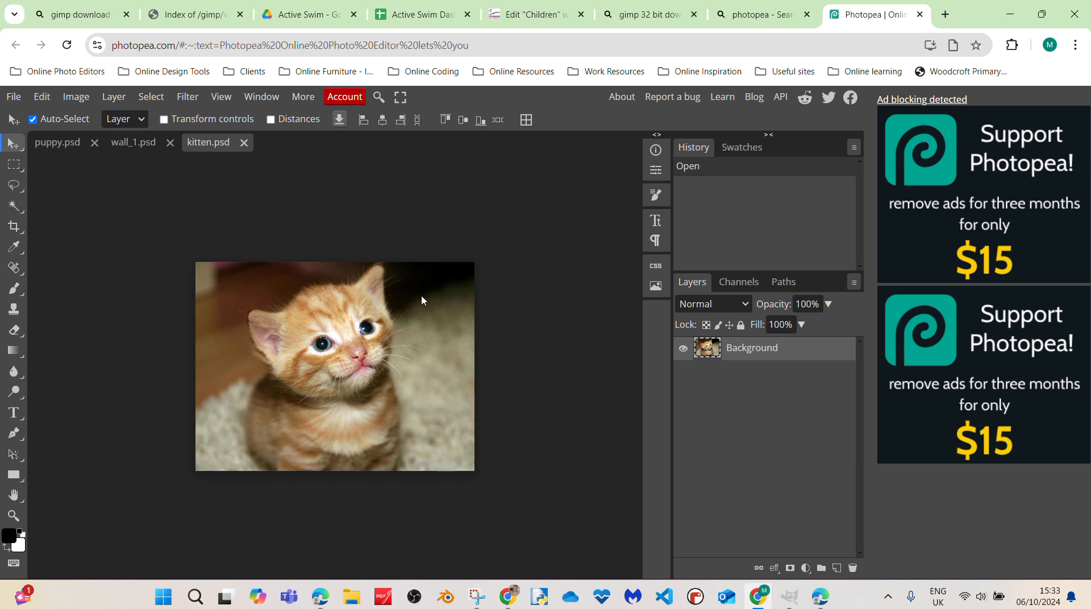
# Try to copy the kitten picture into the wall_1 document and undo its placement there
pyautogui.click(146, 142)
pyautogui.click(60, 143)
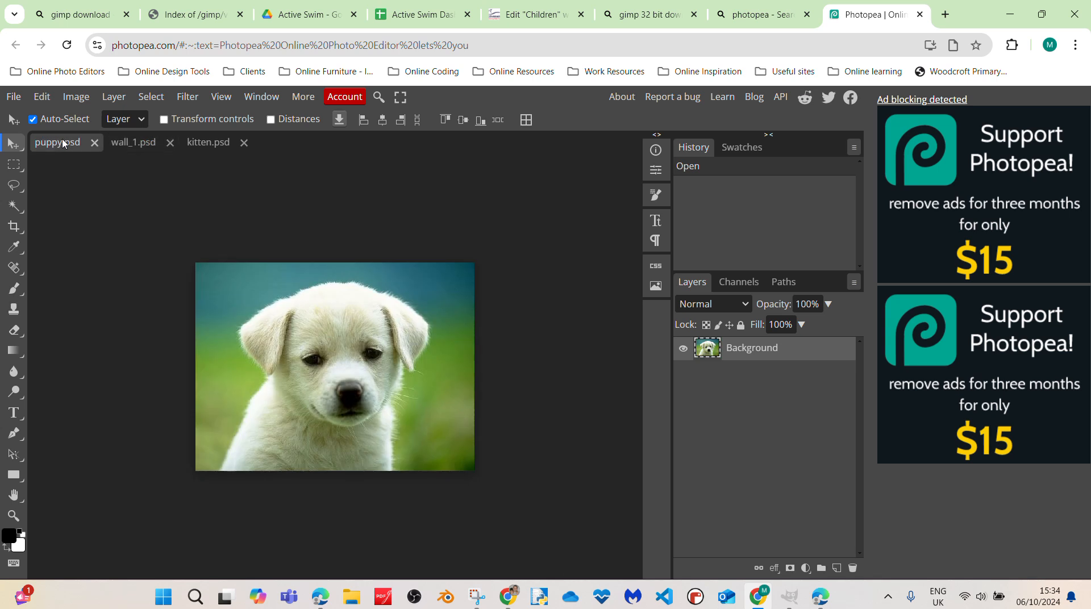
pyautogui.click(207, 142)
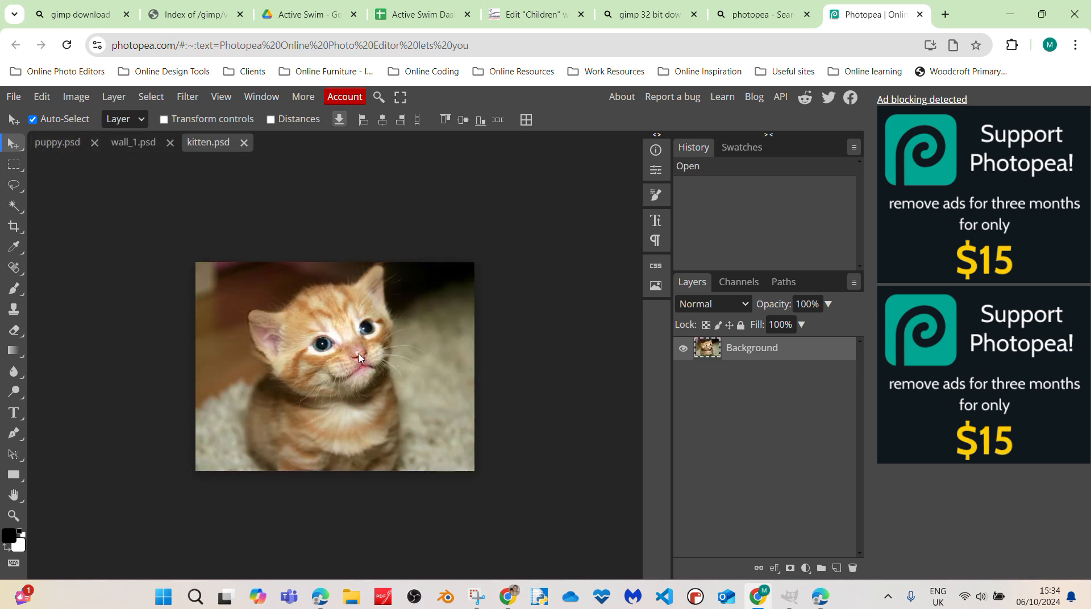
pyautogui.moveTo(359, 354); pyautogui.dragTo(336, 301)
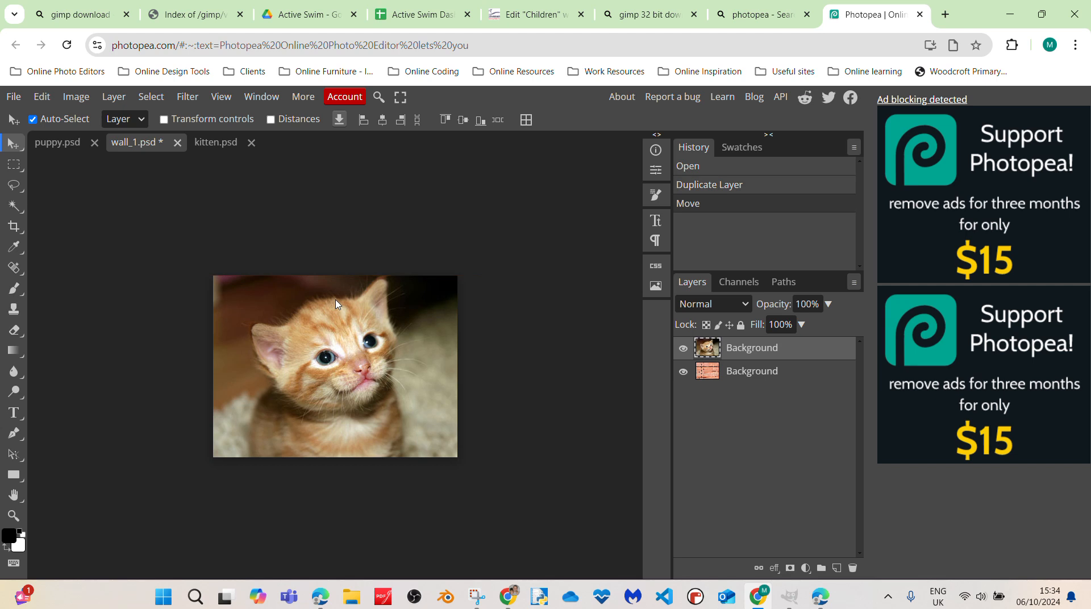
pyautogui.hotkey('ctrl', 'z')
# Copy the kitten picture into the wall_1 document as a new layer covering the brick wall
pyautogui.click(226, 142)
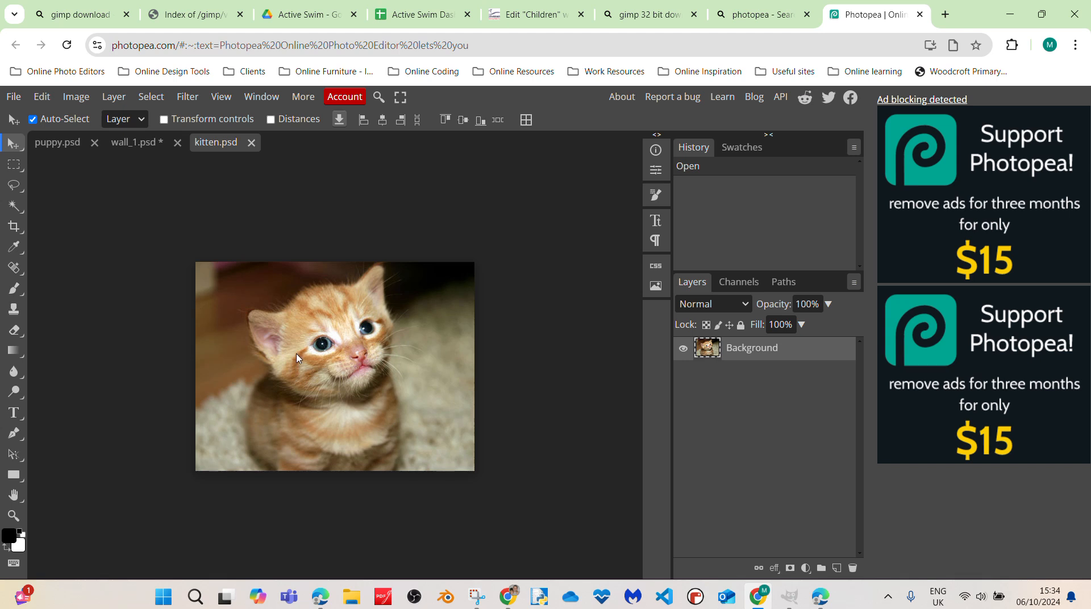
pyautogui.moveTo(334, 364); pyautogui.dragTo(145, 146)
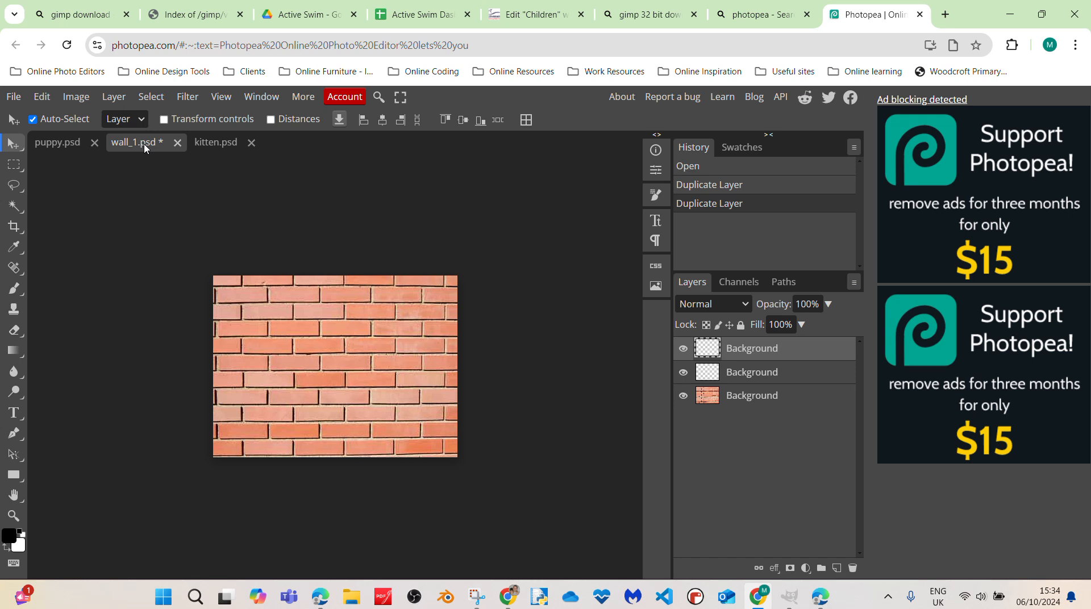
pyautogui.moveTo(144, 146); pyautogui.dragTo(325, 309)
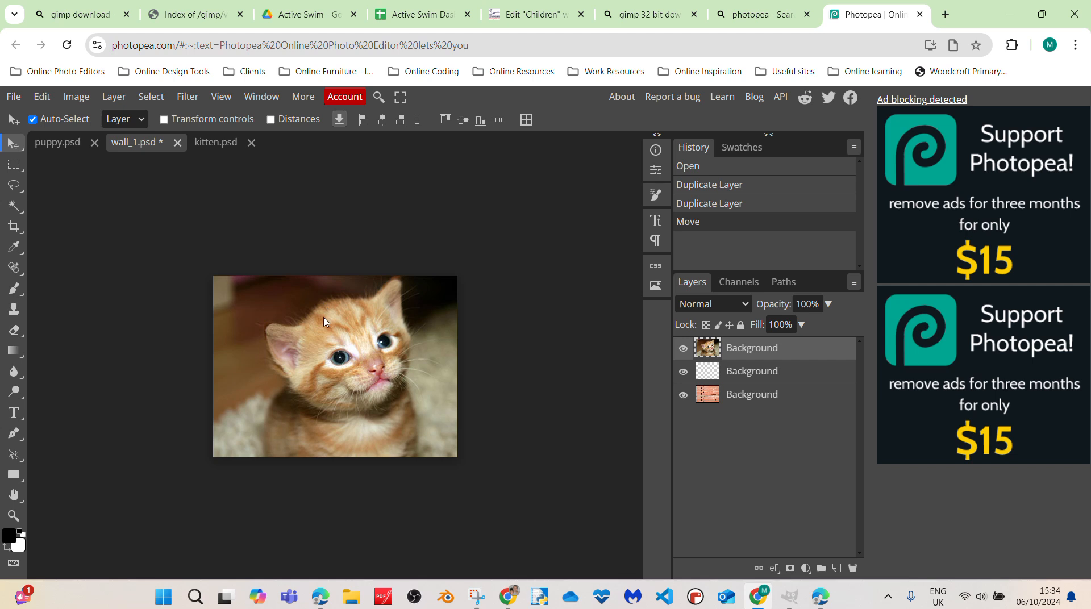
# Delete the empty layer between the kitten and brick wall layers
pyautogui.click(749, 376)
pyautogui.rightClick(771, 375)
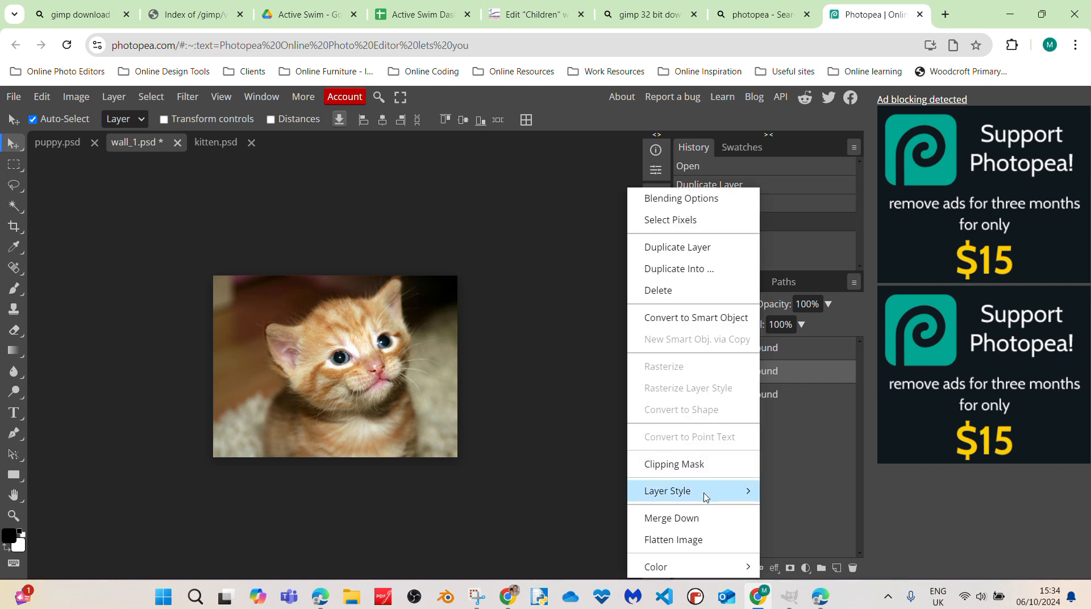
pyautogui.click(685, 293)
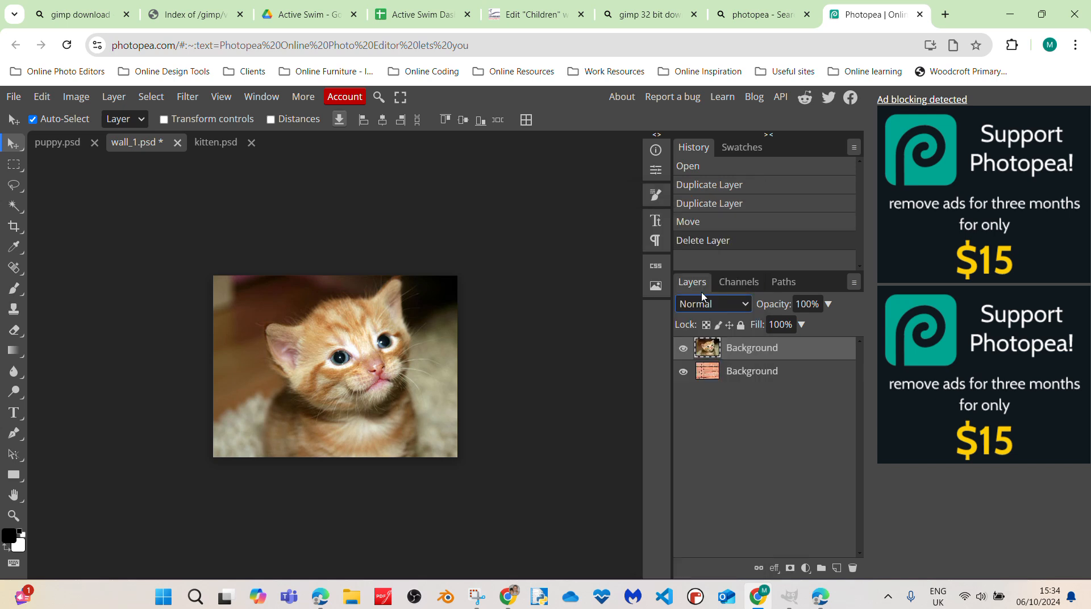
# Scale the kitten layer proportionally to about 87.58% so it fits the wall_1 canvas, and apply the transform
pyautogui.click(43, 98)
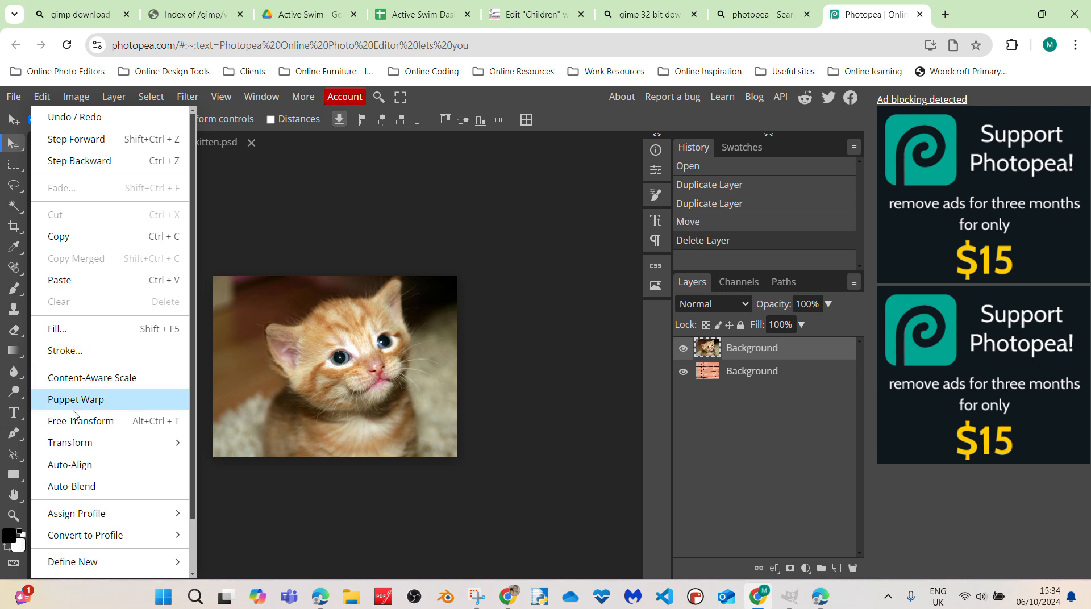
pyautogui.moveTo(92, 446)
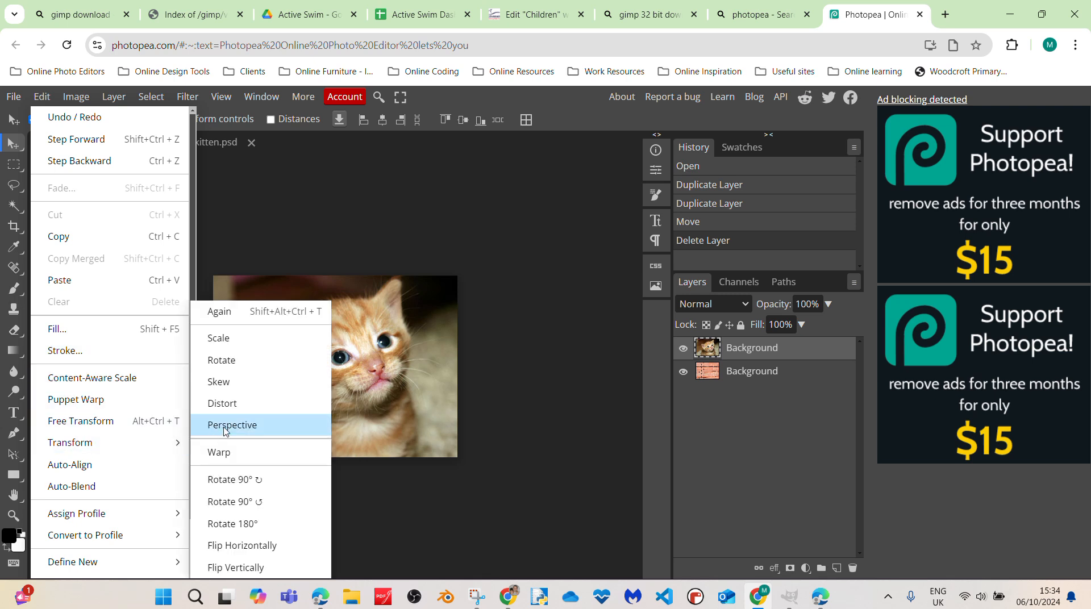
pyautogui.click(219, 338)
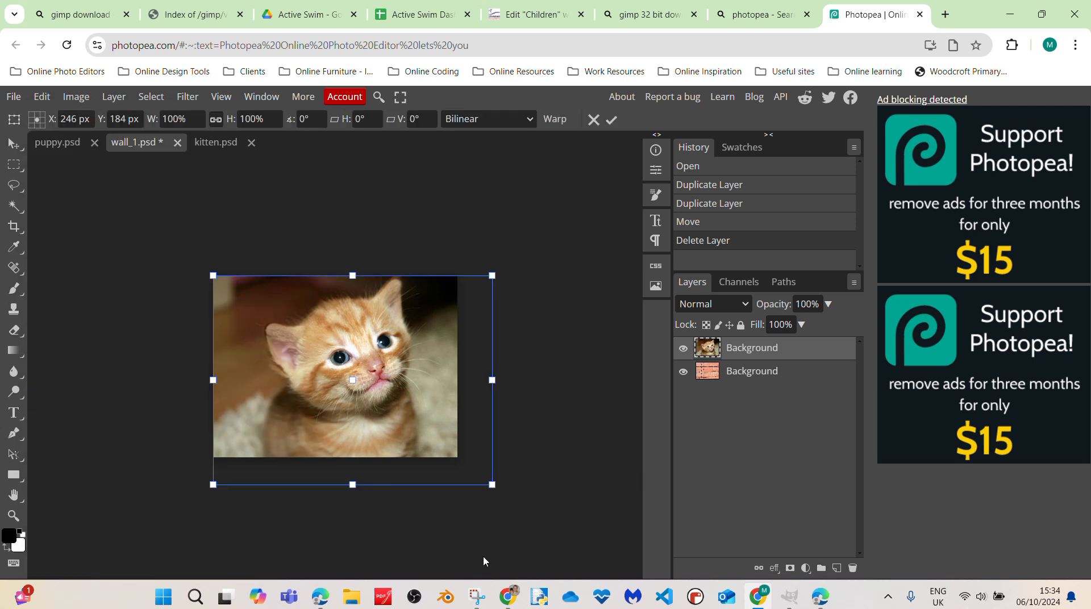
pyautogui.moveTo(493, 486); pyautogui.dragTo(460, 457)
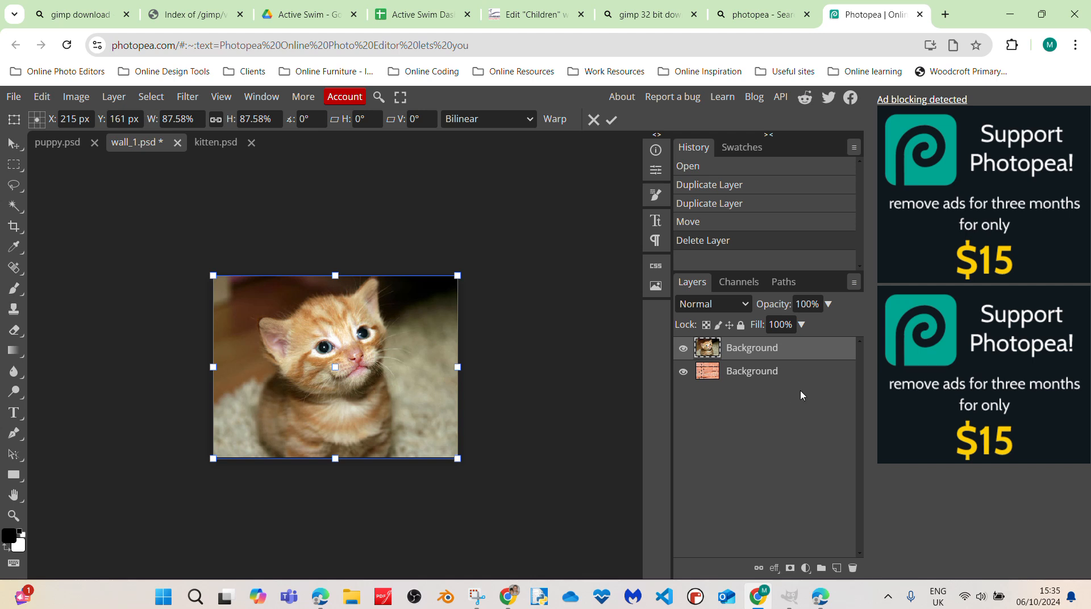
pyautogui.click(796, 376)
# Move the brick wall layer above the kitten layer and restore the original layer order
pyautogui.click(791, 349)
pyautogui.click(788, 374)
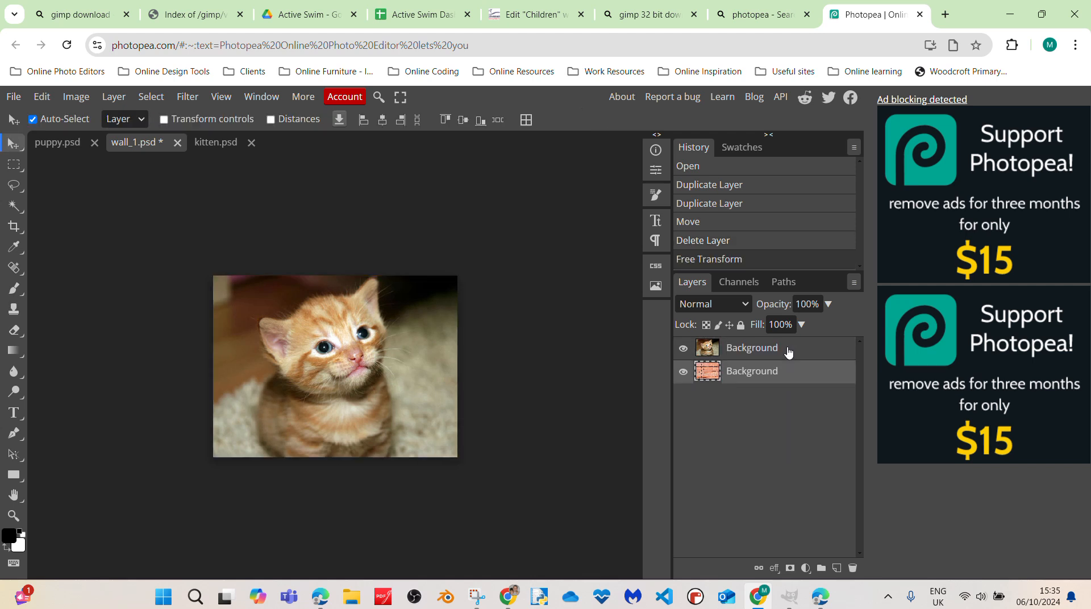
pyautogui.click(788, 351)
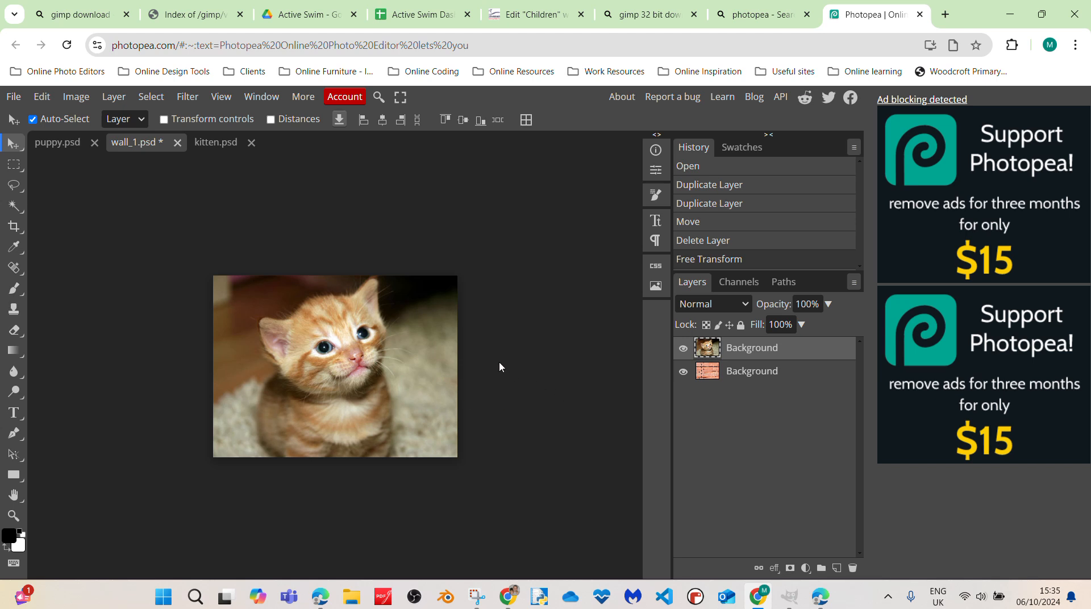
pyautogui.moveTo(757, 372); pyautogui.dragTo(768, 347)
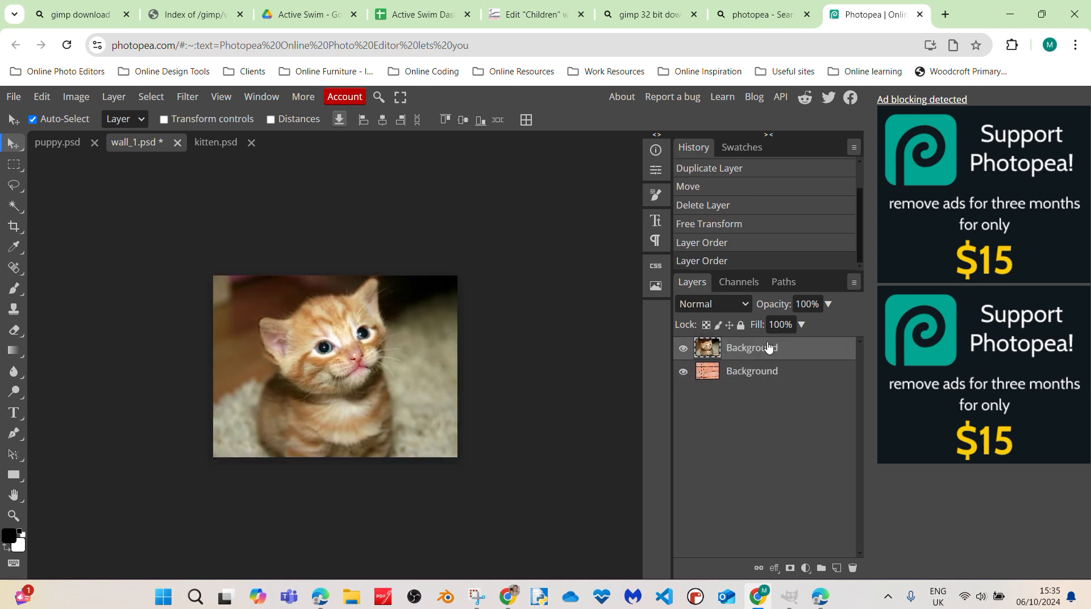
# Toggle the visibility of the kitten and brick wall layers off and on to check each layer's content
pyautogui.click(684, 349)
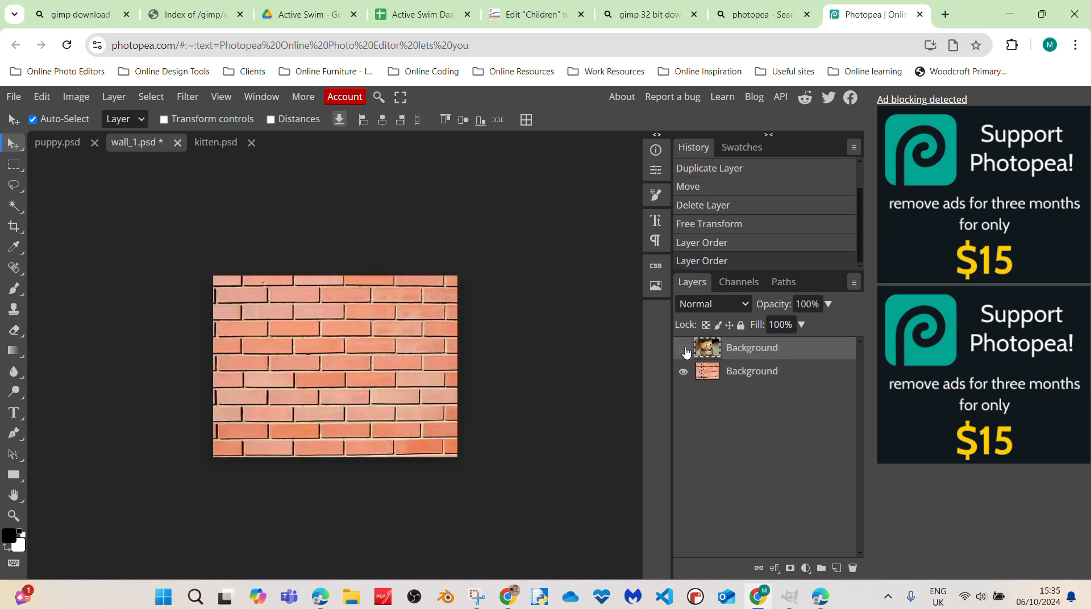
pyautogui.click(683, 371)
pyautogui.click(683, 349)
pyautogui.click(682, 372)
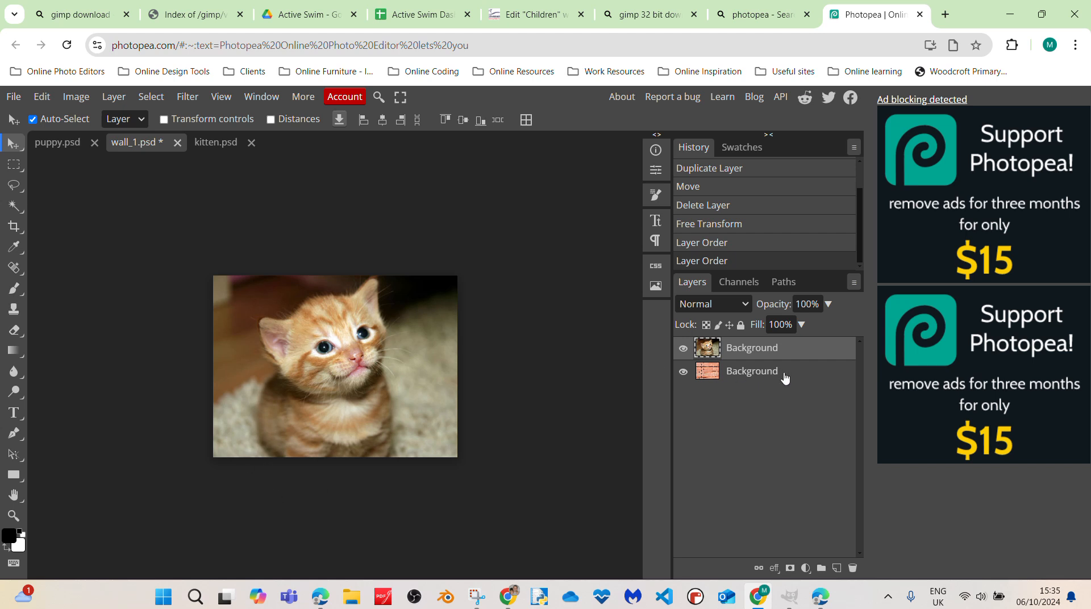
pyautogui.rightClick(762, 351)
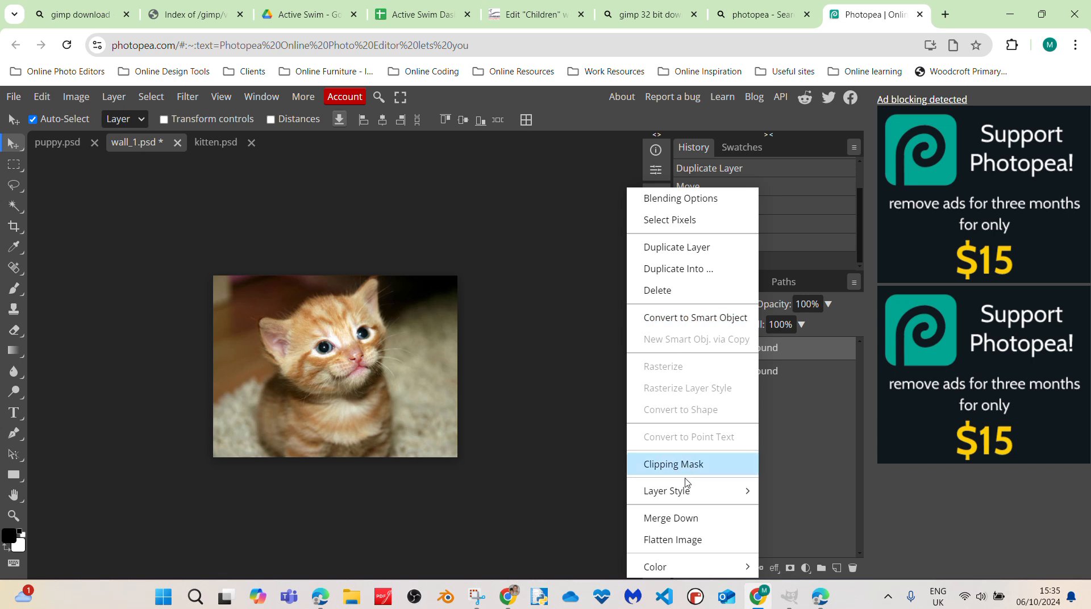
pyautogui.click(832, 351)
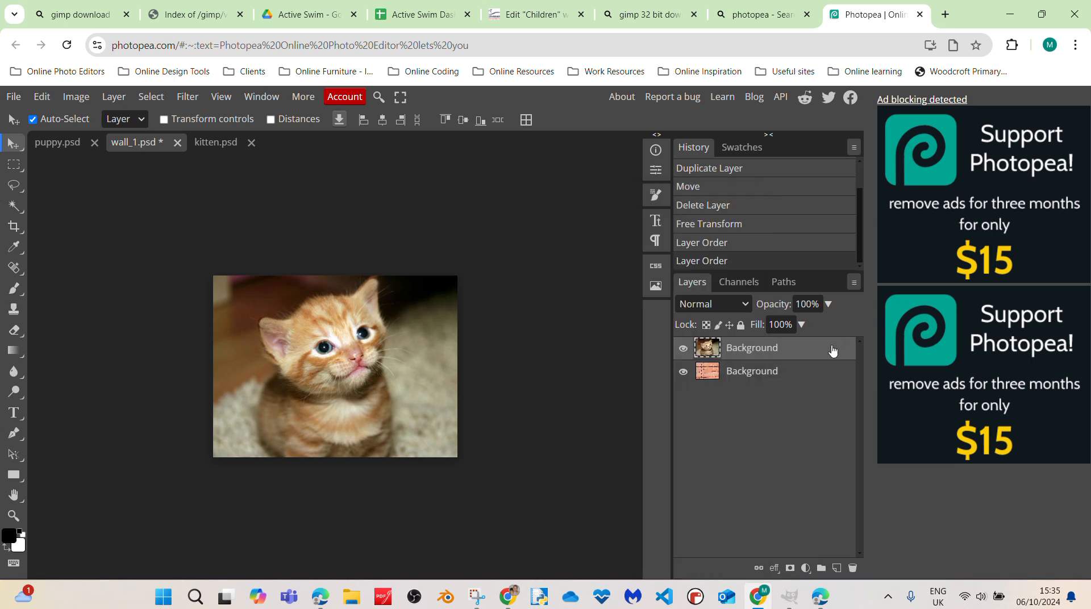
pyautogui.click(41, 97)
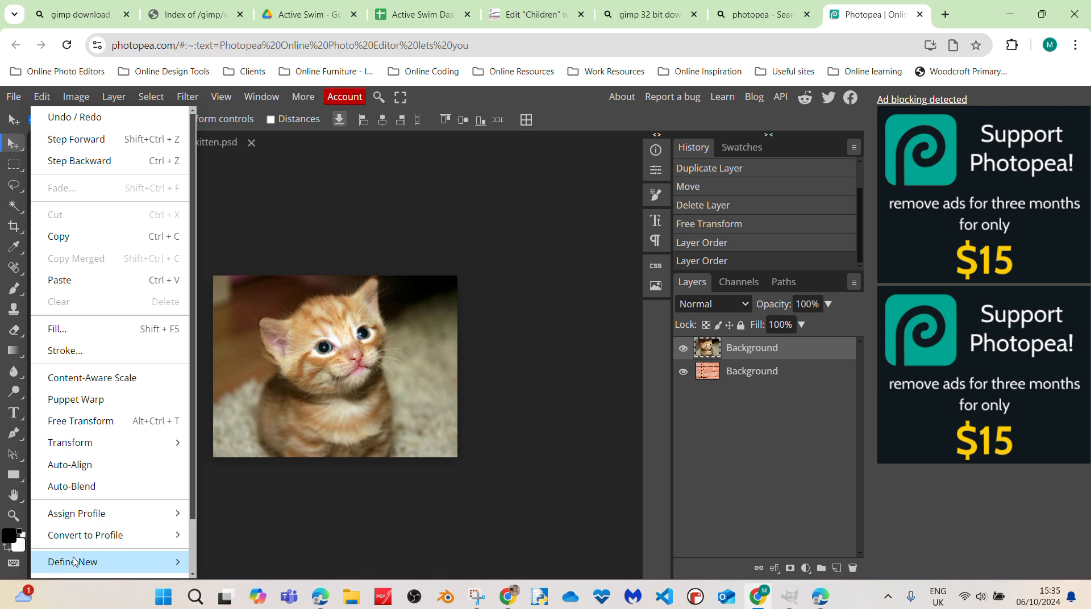
pyautogui.click(76, 97)
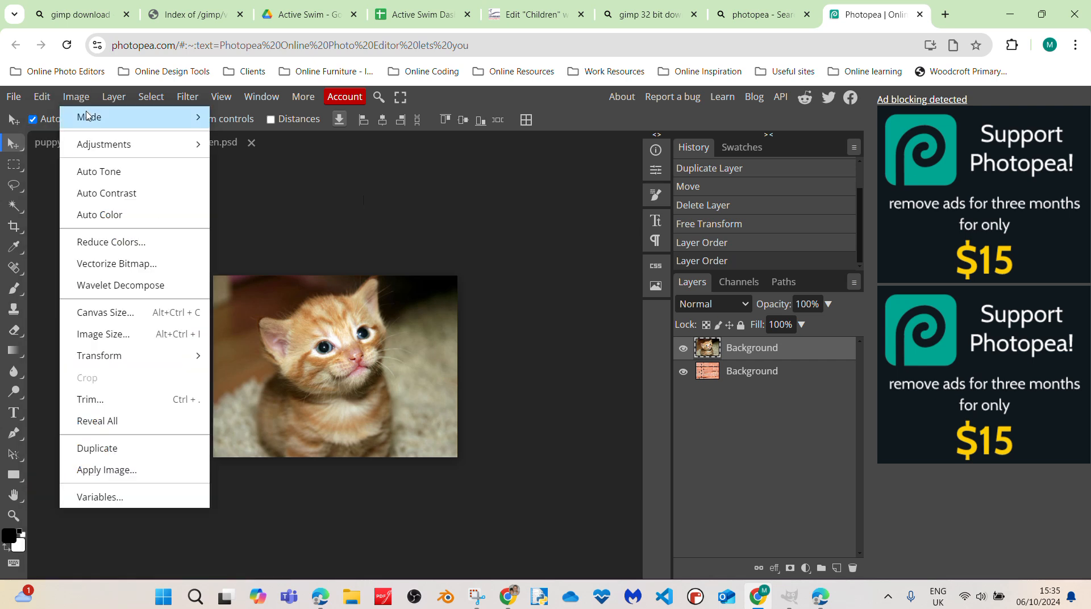
# Rename the kitten picture's layer as Kitten
pyautogui.click(767, 352)
pyautogui.doubleClick(767, 352)
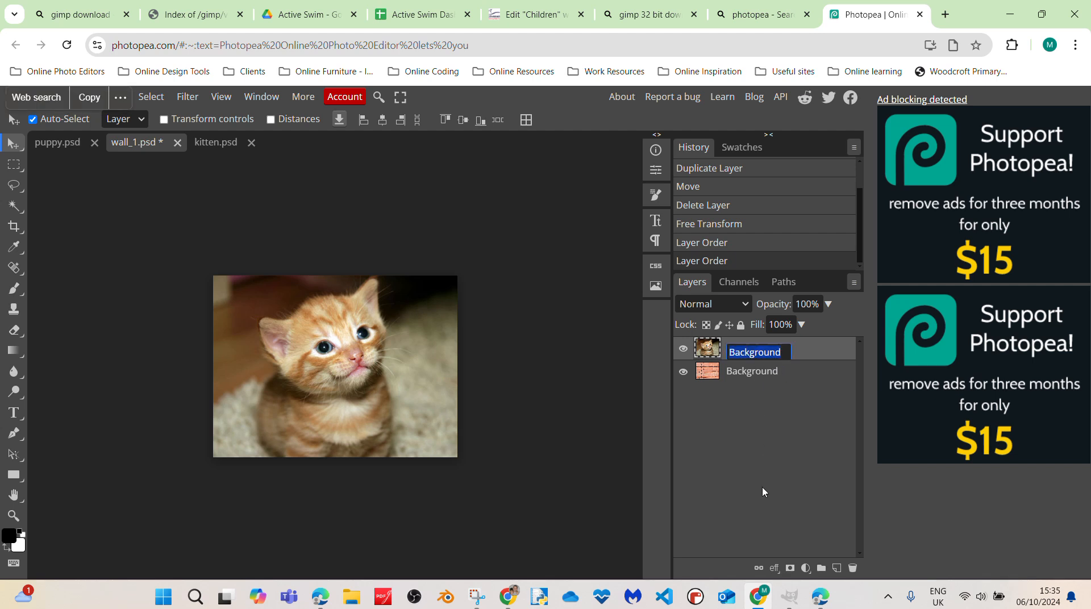
pyautogui.write('Kitten')
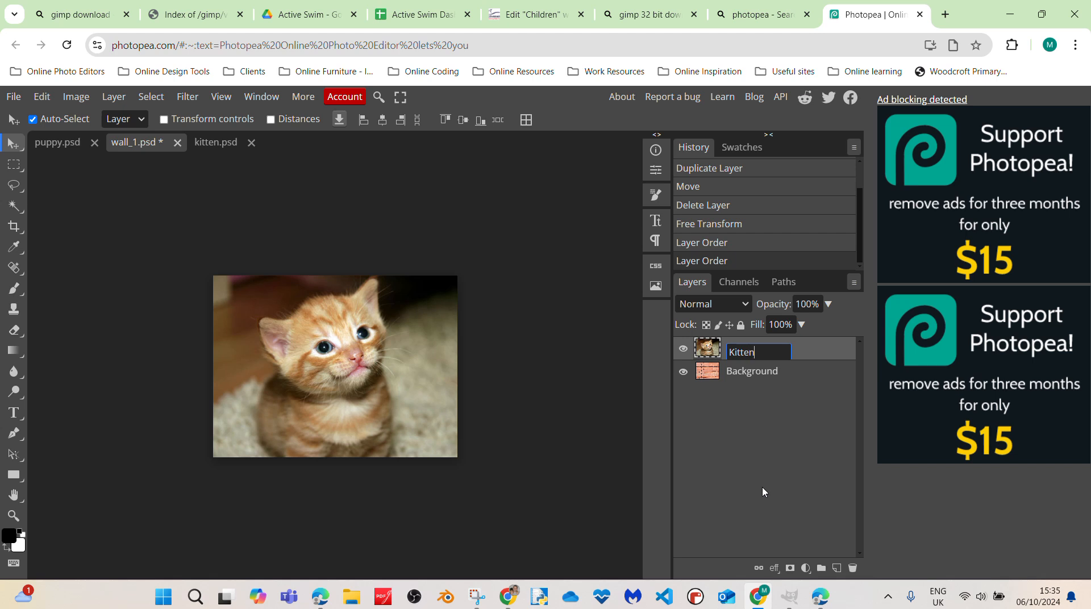
pyautogui.press('Return')
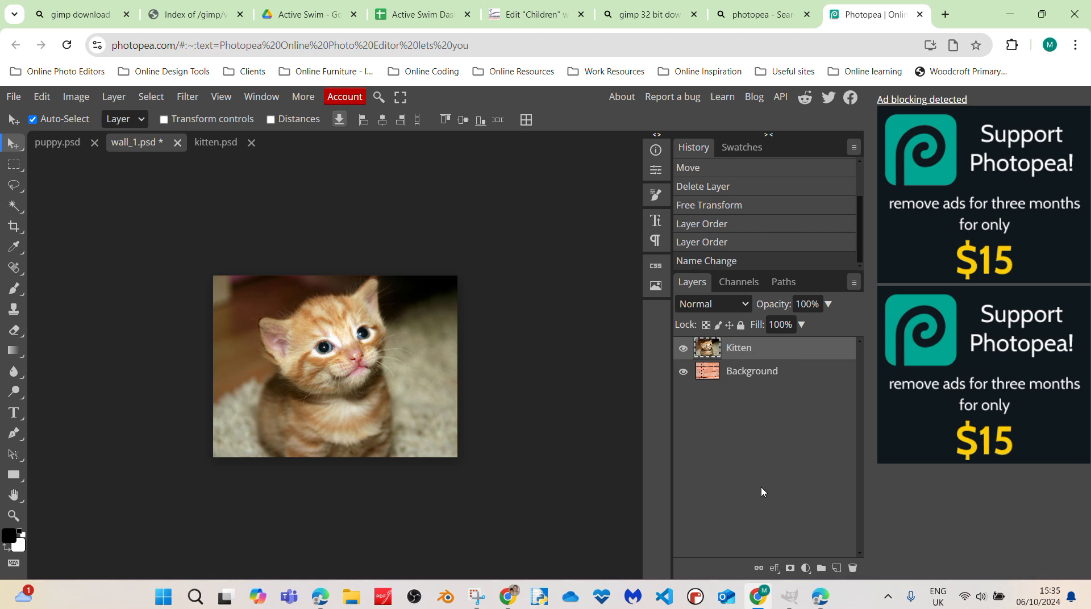
# Rename the brick wall's layer as Wall Background
pyautogui.doubleClick(771, 371)
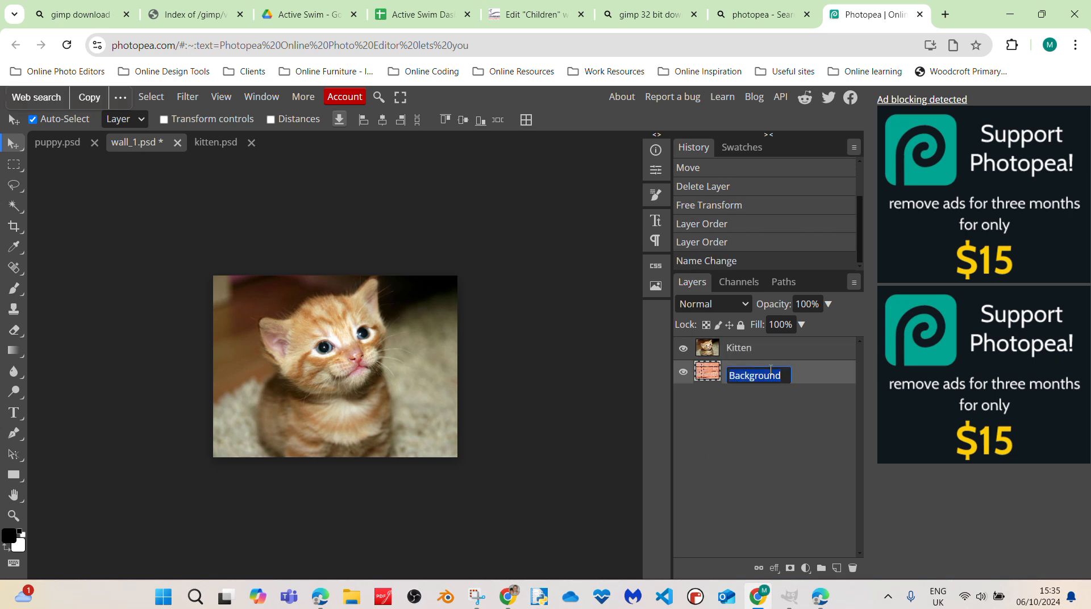
pyautogui.write('Wall')
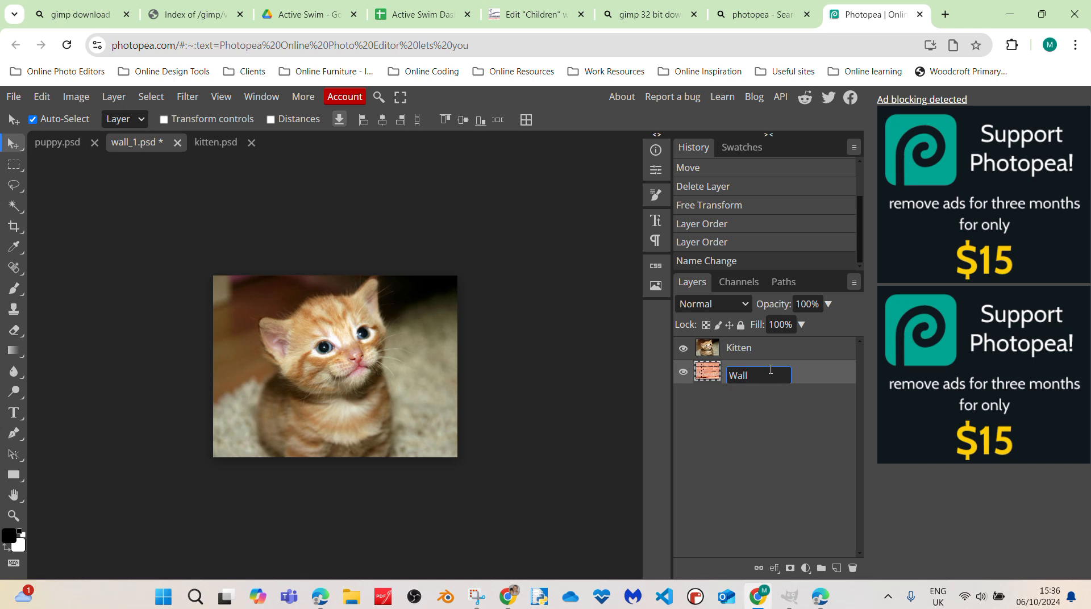
pyautogui.write(' BAckg')
pyautogui.press('BackSpace')
pyautogui.press('BackSpace')
pyautogui.press('BackSpace')
pyautogui.press('BackSpace')
pyautogui.write('ackground')
pyautogui.press('Return')
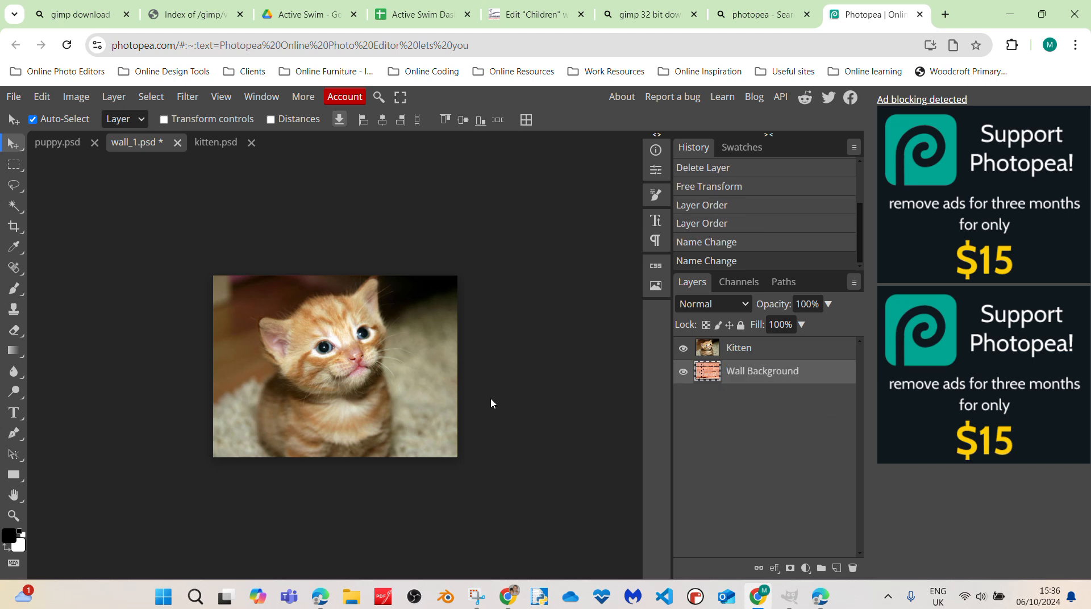
# Try to select the kitten automatically with Select Subject and decline the offer to watch an ad
pyautogui.click(148, 101)
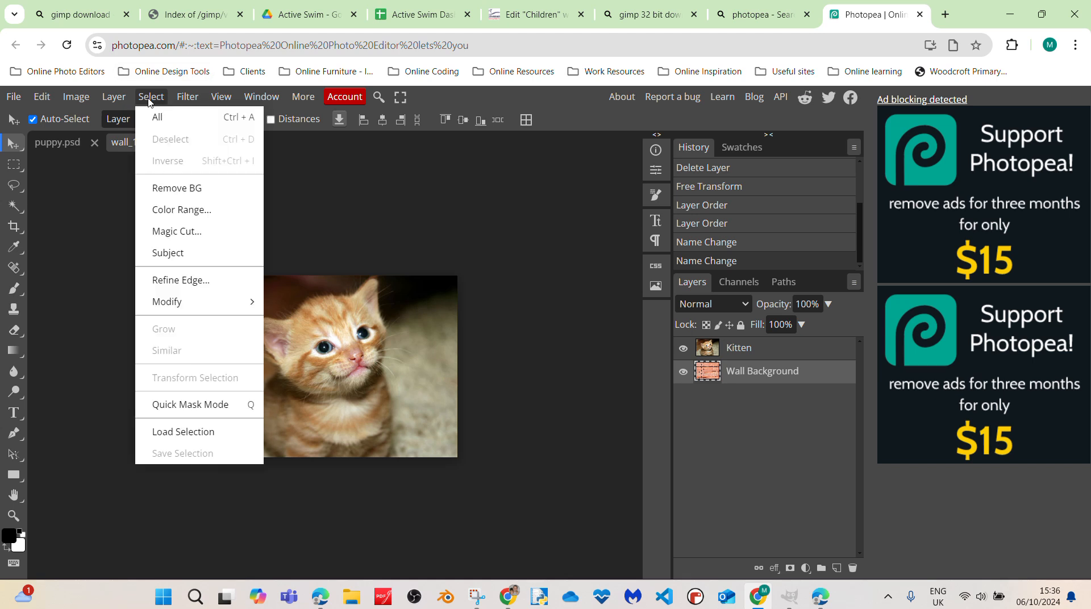
pyautogui.click(166, 257)
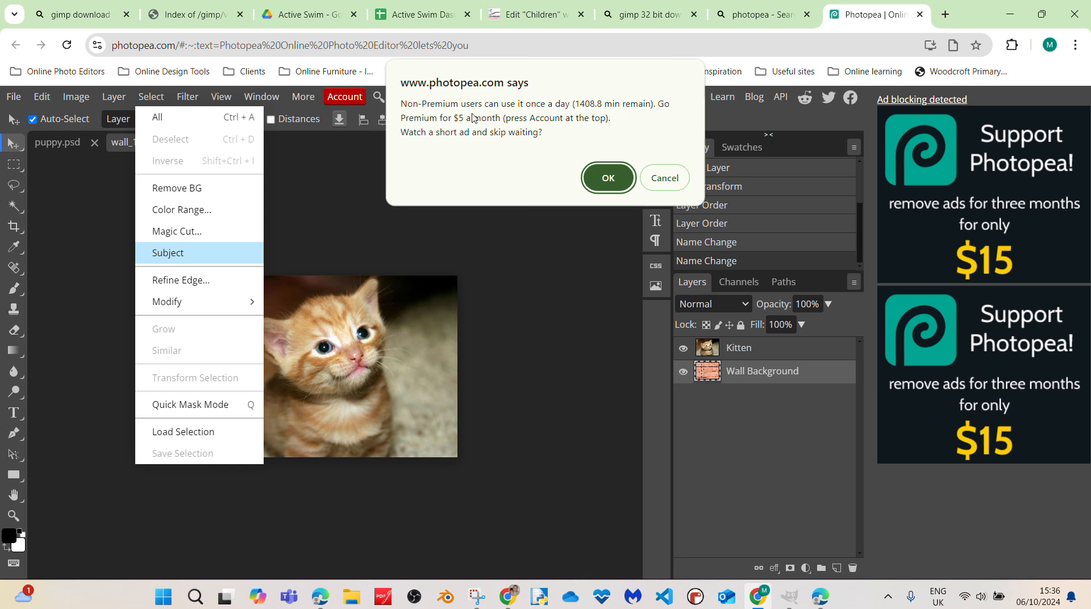
pyautogui.click(664, 178)
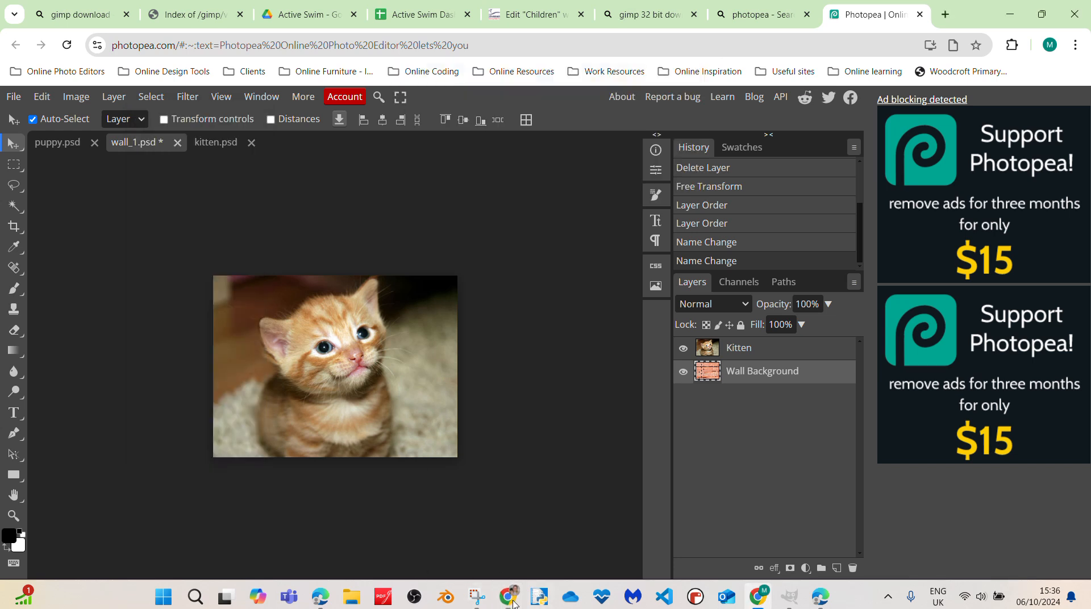
pyautogui.click(820, 596)
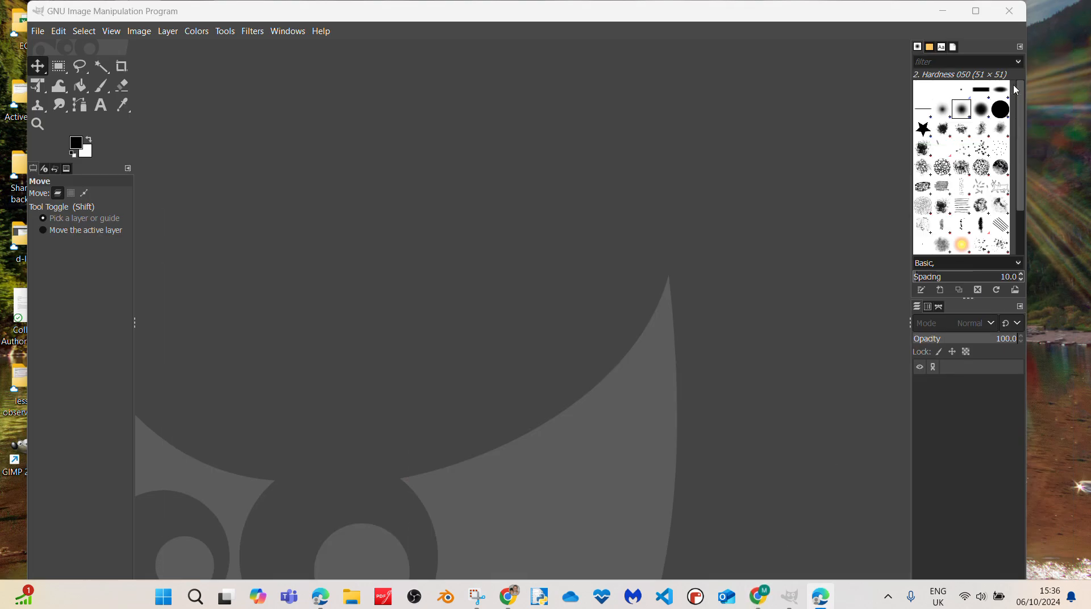
pyautogui.click(758, 596)
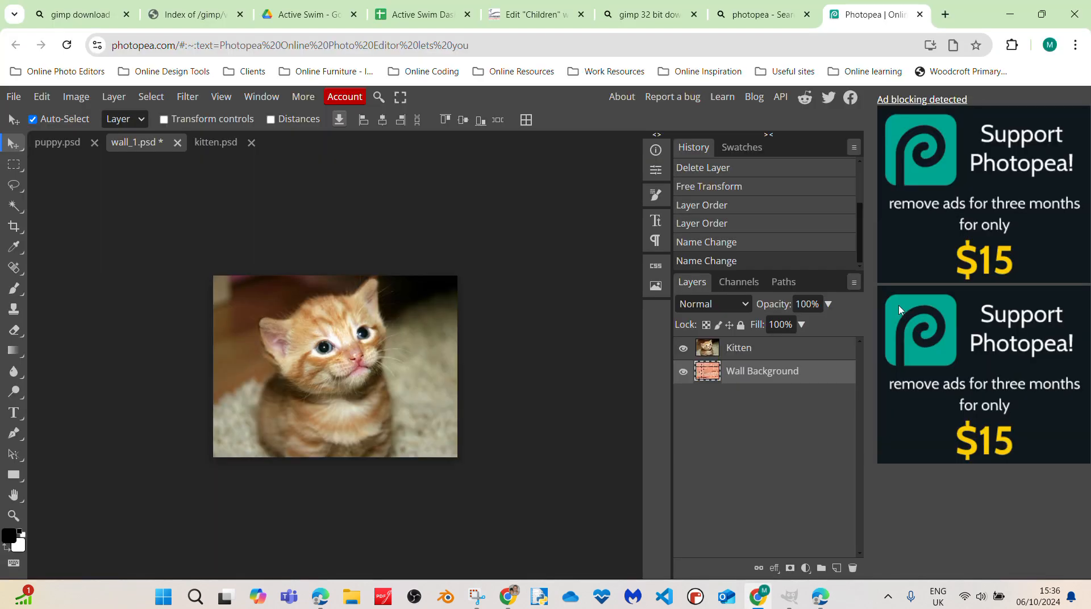
pyautogui.click(1049, 44)
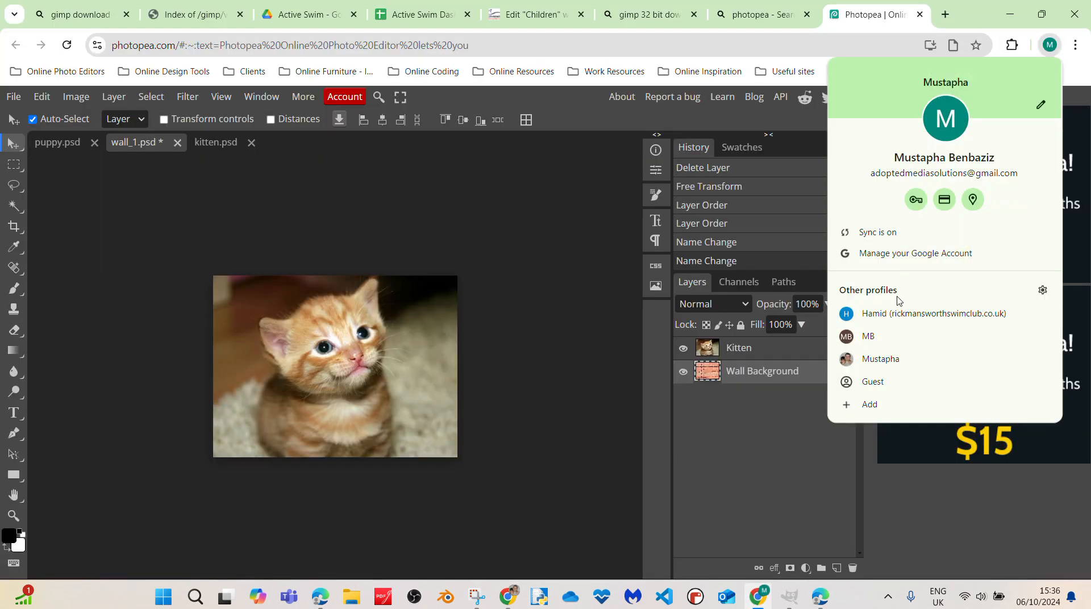
pyautogui.click(884, 365)
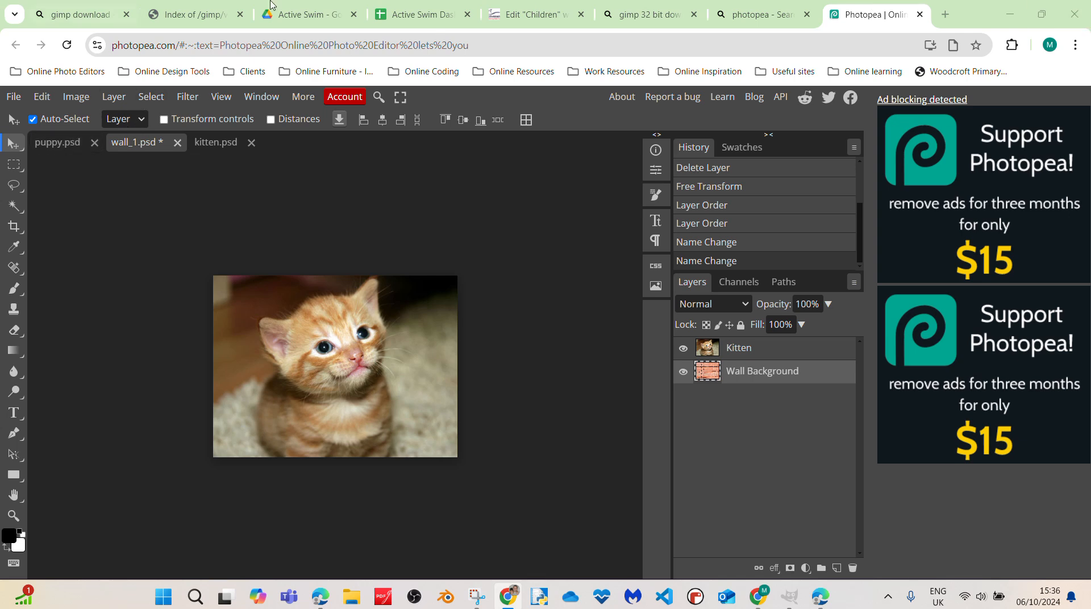
# Open a browser window in a different profile and start the Photopea editor at photopea.com
pyautogui.click(1049, 45)
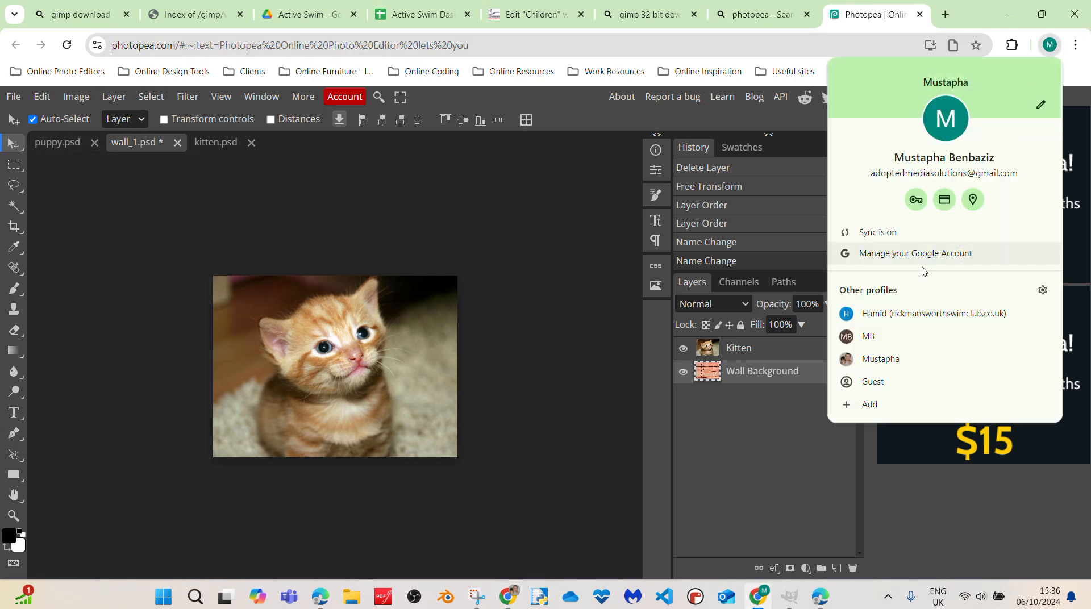
pyautogui.click(874, 336)
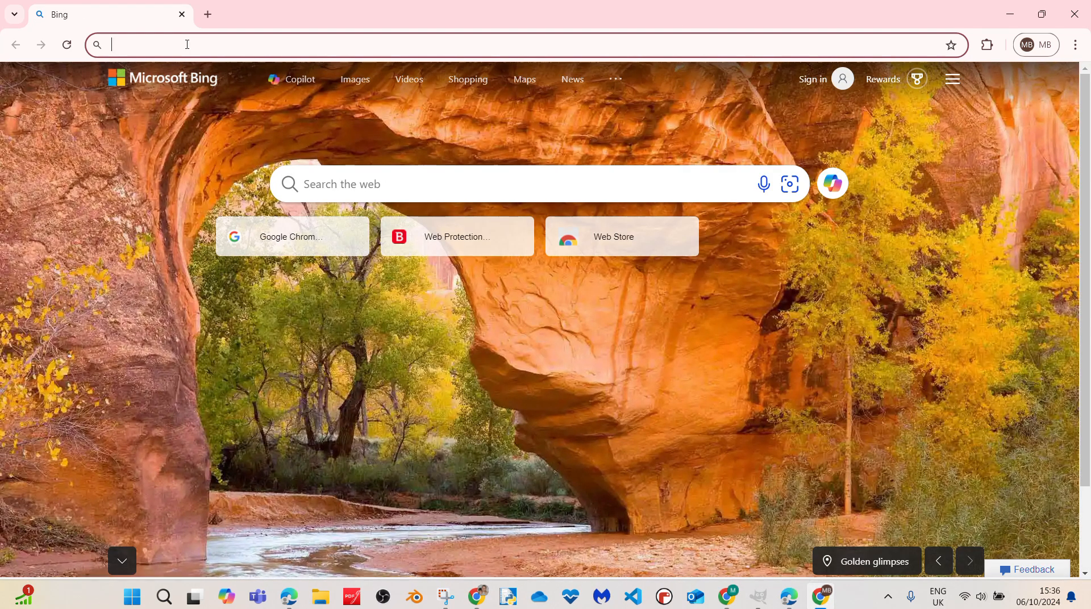
pyautogui.write('photo')
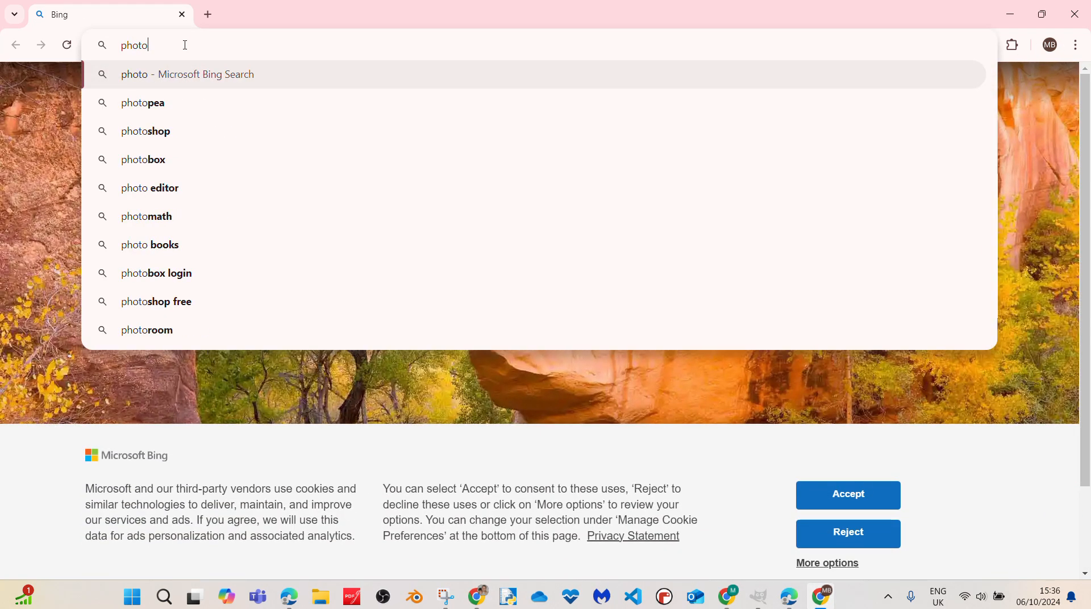
pyautogui.write('pea.com')
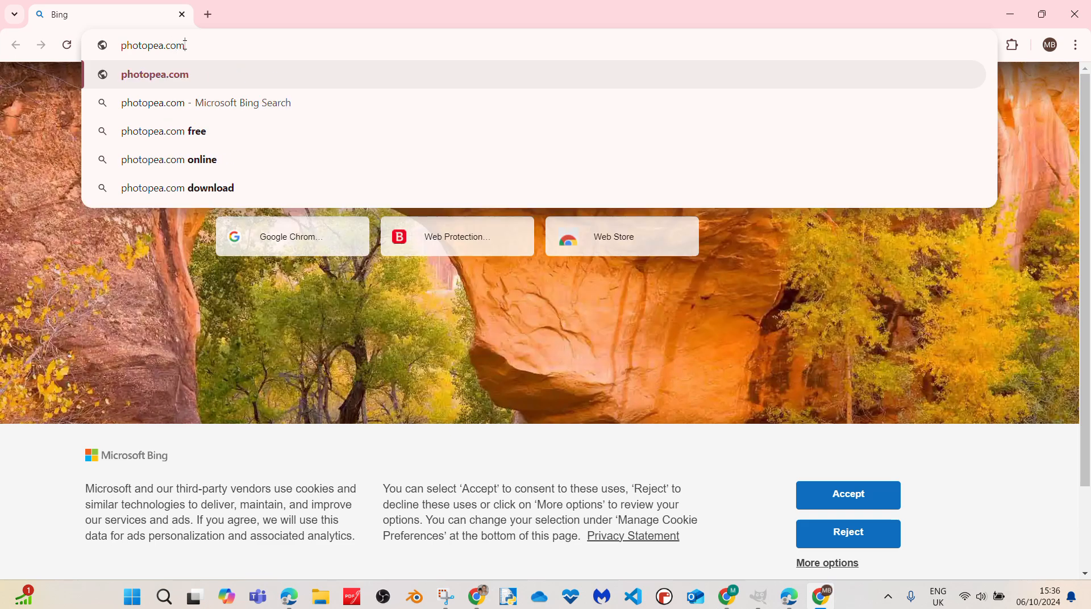
pyautogui.press('Return')
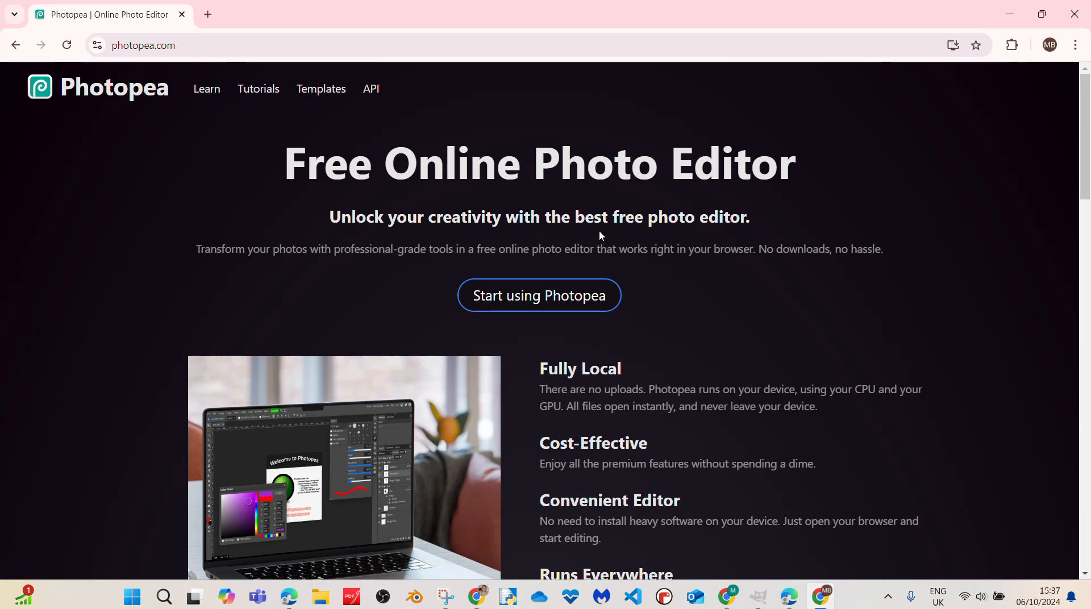
pyautogui.click(538, 300)
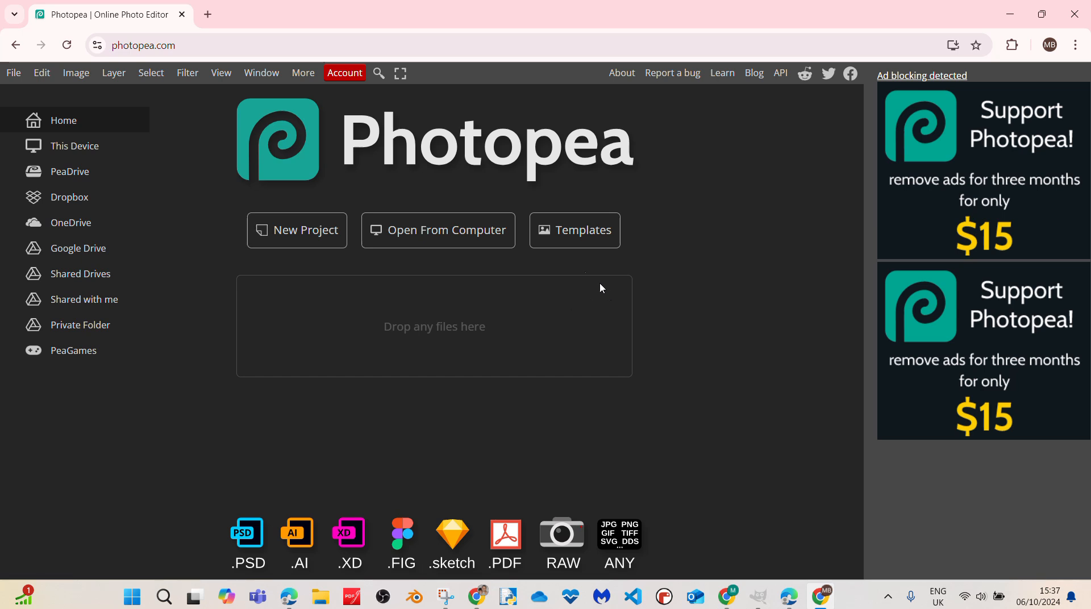
# Open the puppy, wall_1 and kitten images from the Year 7 Photoshop images folder in Downloads
pyautogui.click(13, 72)
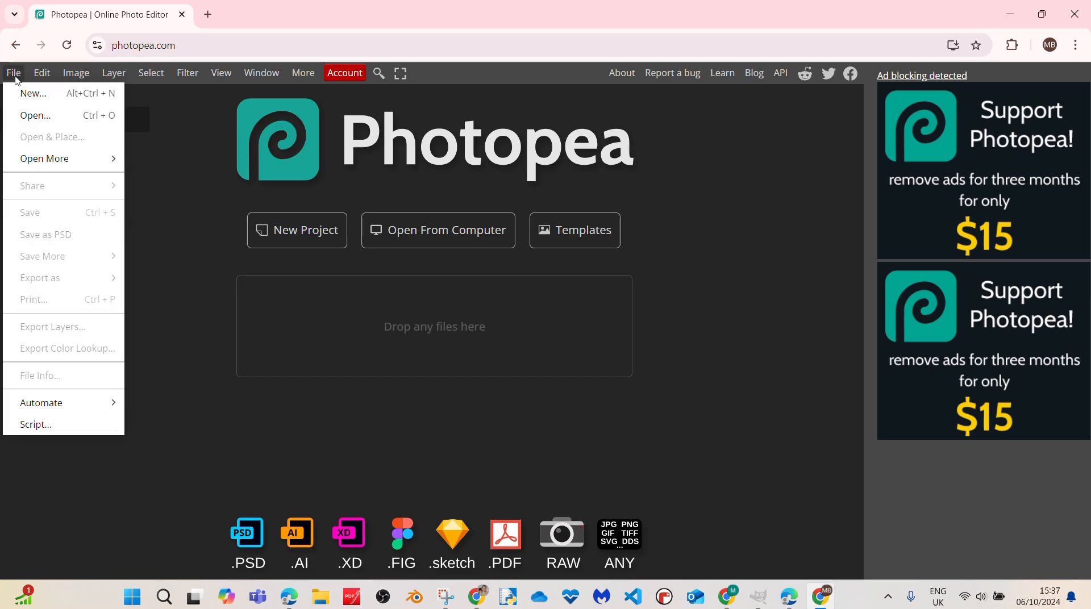
pyautogui.click(23, 115)
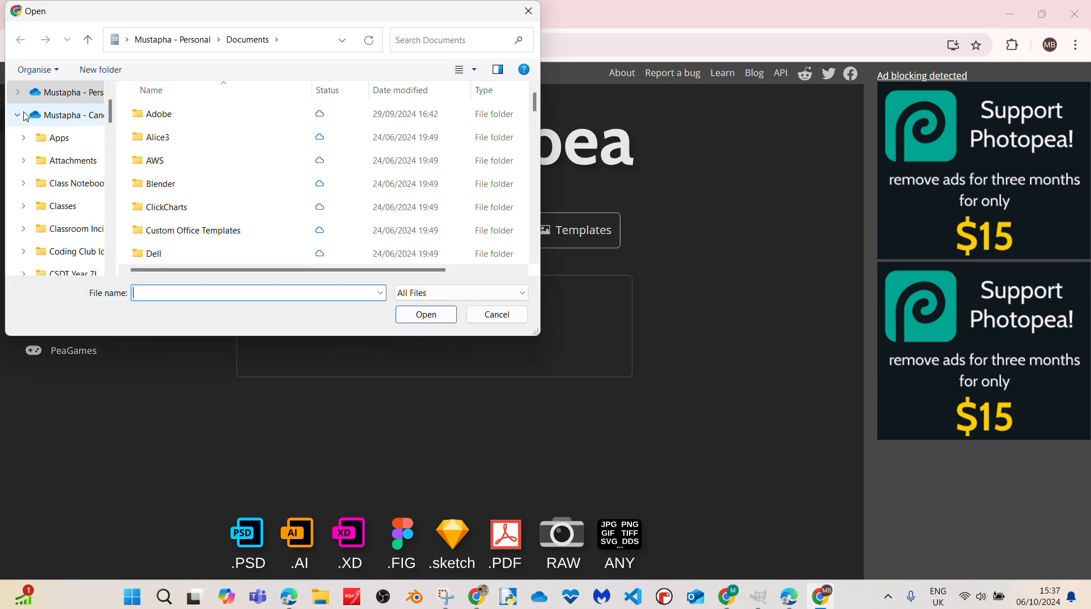
pyautogui.scroll(-10, 66, 171)
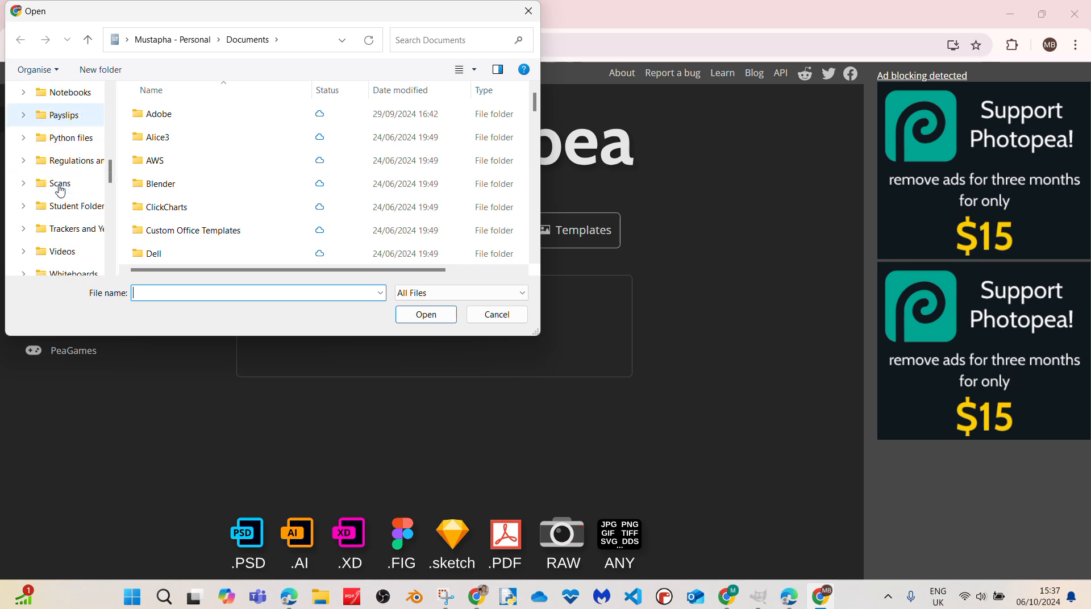
pyautogui.click(59, 206)
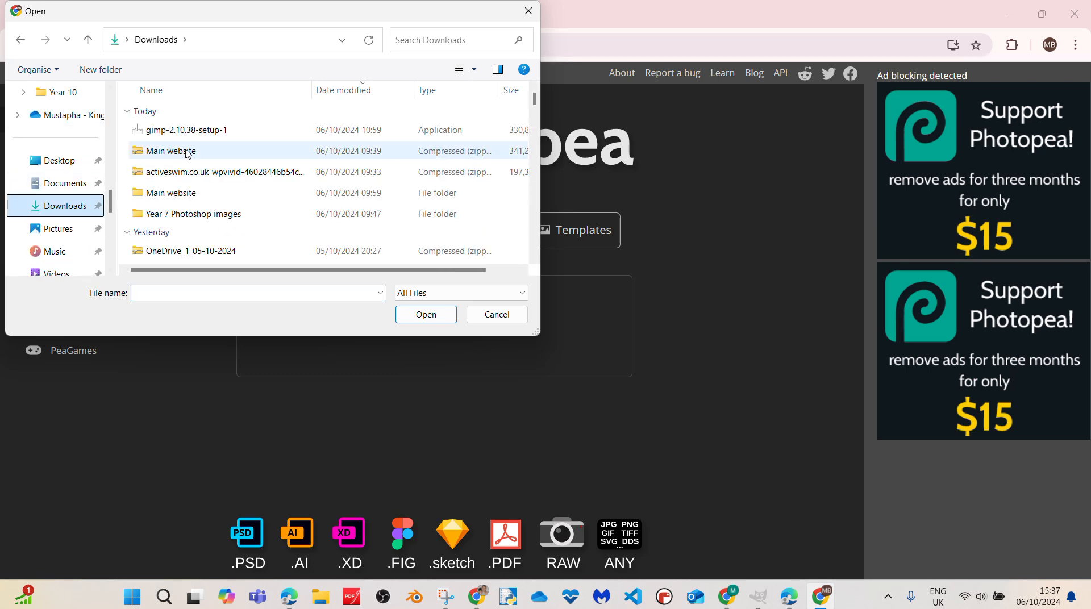
pyautogui.doubleClick(182, 215)
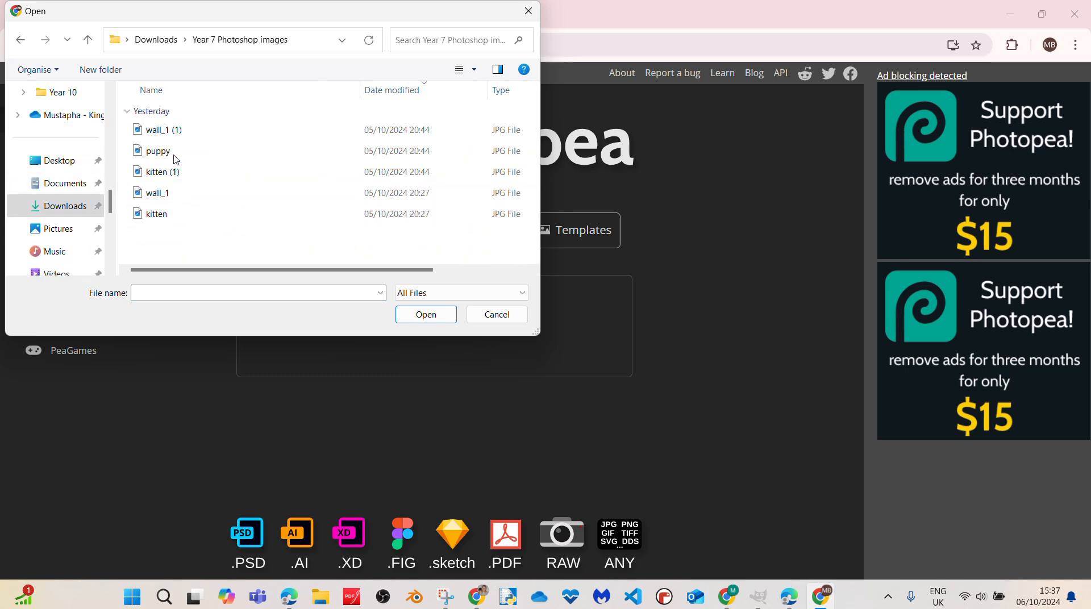
pyautogui.click(163, 152)
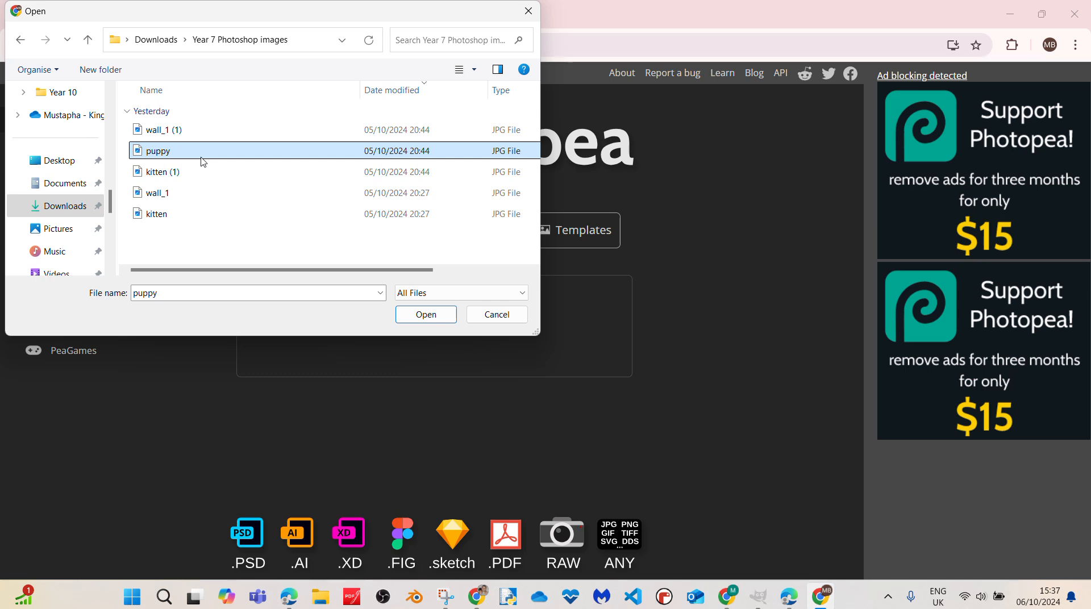
pyautogui.keyDown('ctrl'); pyautogui.click(182, 192); pyautogui.keyUp('ctrl')
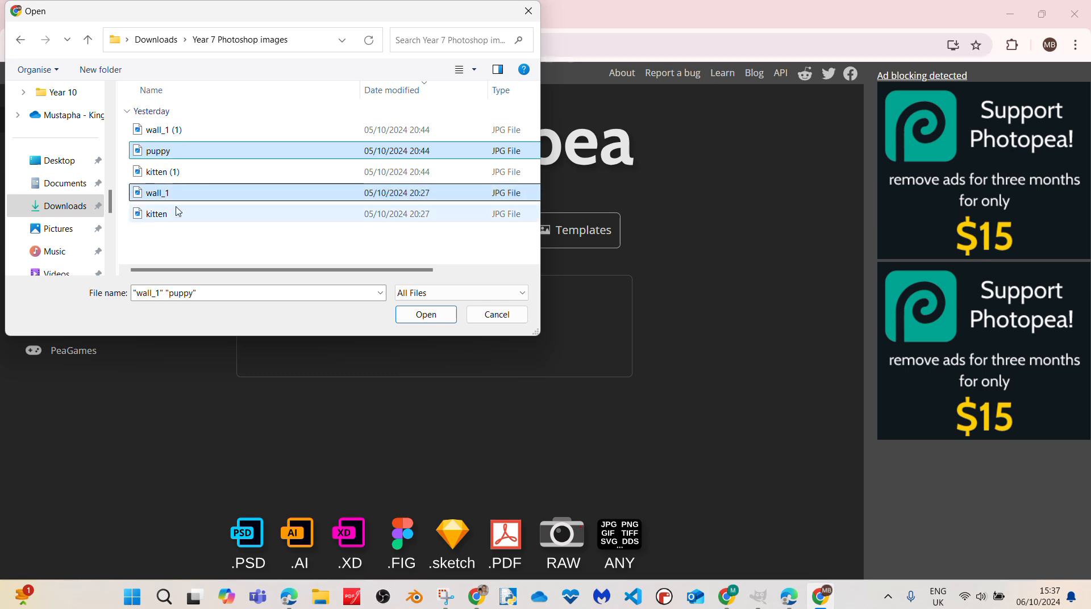
pyautogui.keyDown('ctrl'); pyautogui.click(173, 214); pyautogui.keyUp('ctrl')
pyautogui.click(432, 314)
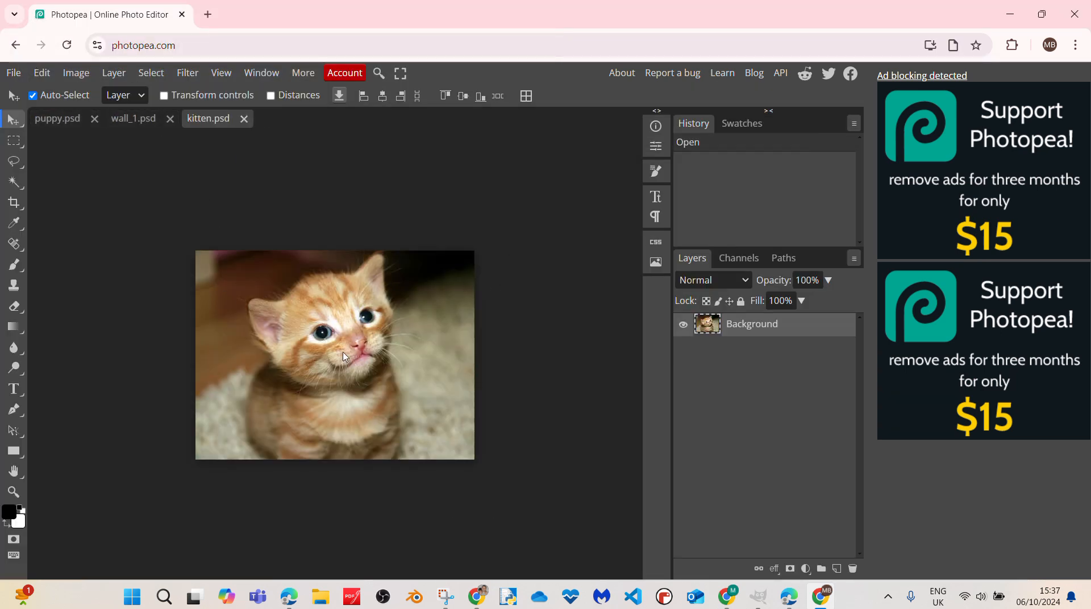
# Copy the kitten picture into the wall_1 document as a new layer and align it with the canvas's upper-left corner
pyautogui.moveTo(343, 357); pyautogui.dragTo(338, 325)
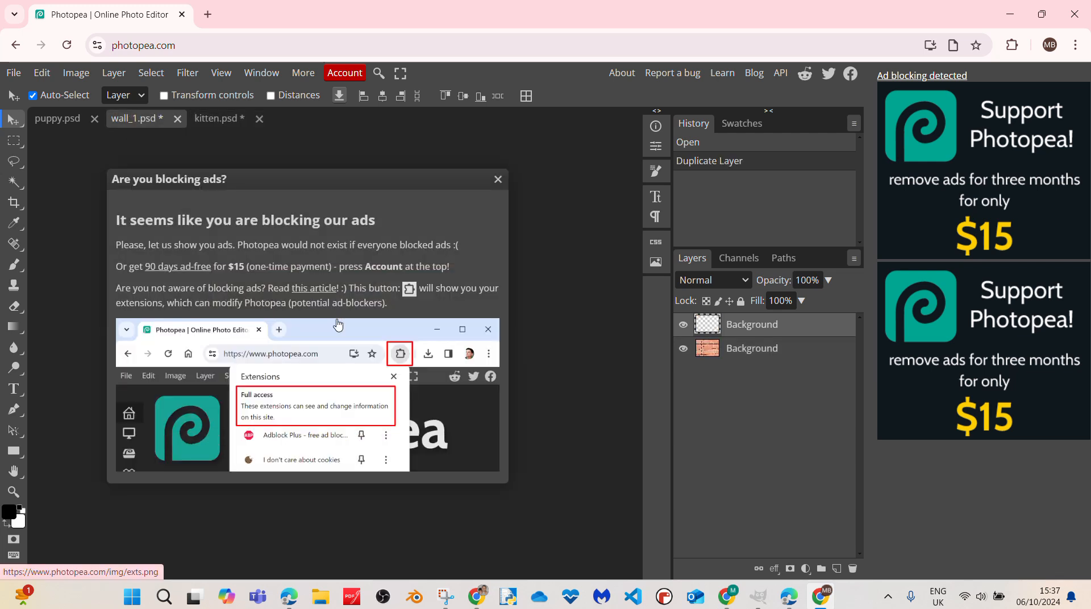
pyautogui.click(497, 181)
pyautogui.moveTo(376, 301)
pyautogui.mouseDown()
pyautogui.moveTo(391, 290)
pyautogui.moveTo(377, 298)
pyautogui.mouseUp()
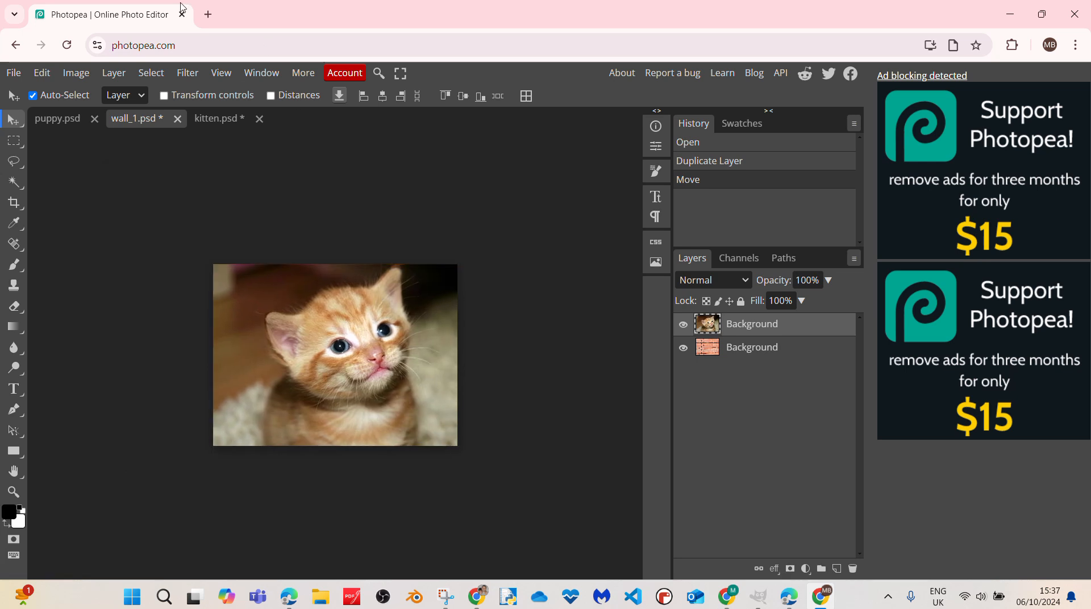
pyautogui.click(163, 96)
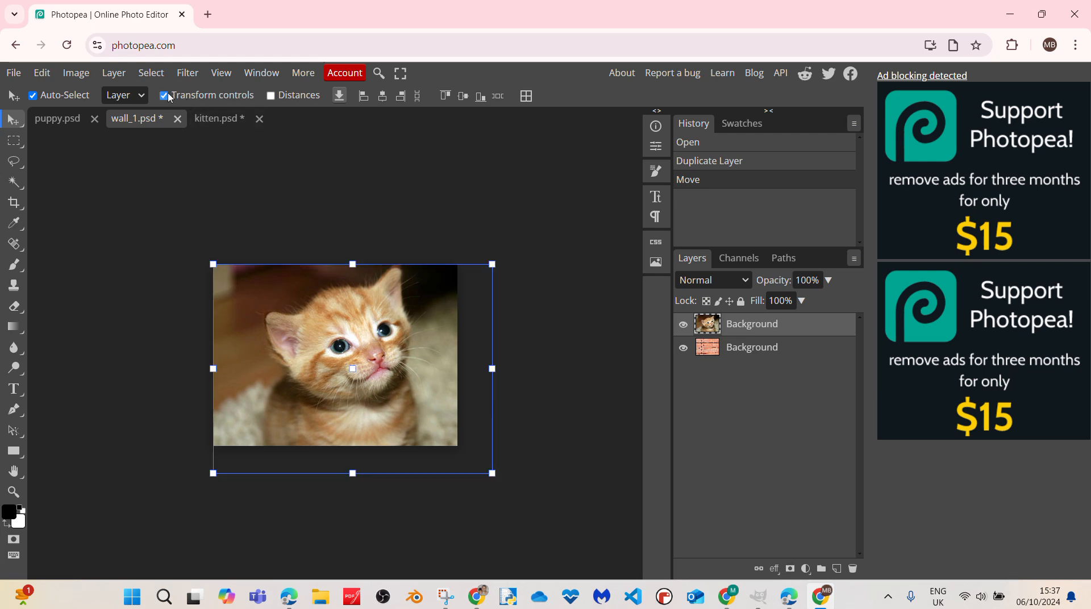
pyautogui.click(164, 96)
pyautogui.click(165, 96)
pyautogui.click(165, 96)
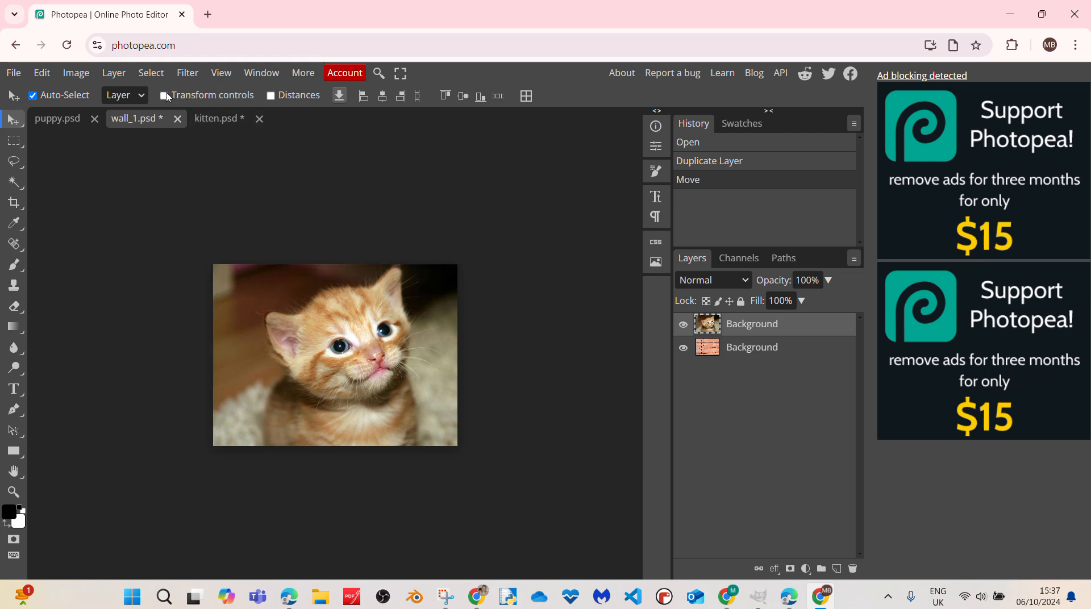
# Scale the kitten layer proportionally to 87.58% so it fits the wall_1 canvas
pyautogui.click(42, 73)
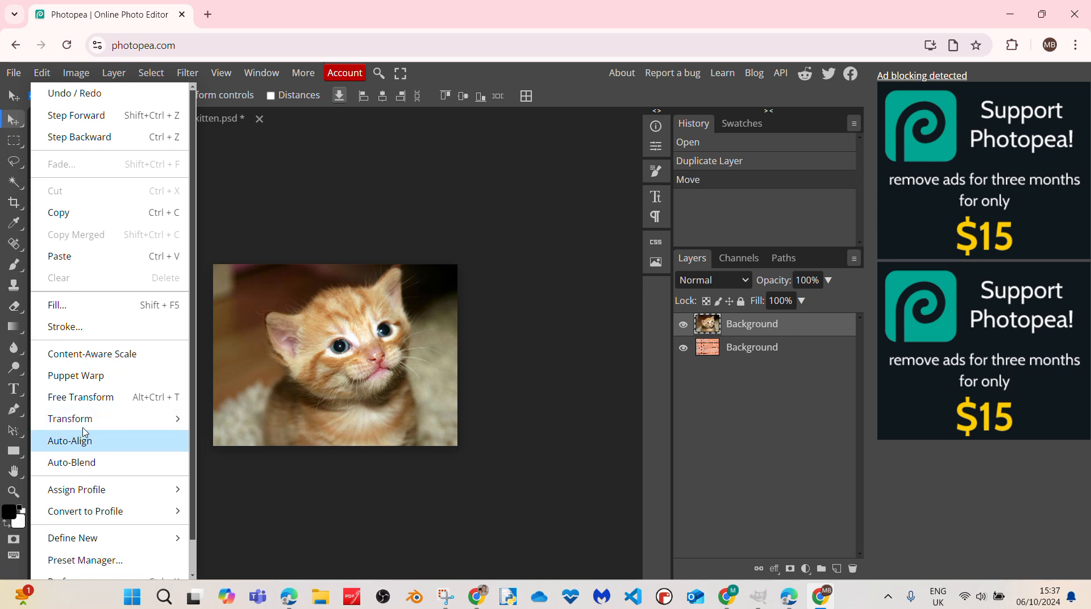
pyautogui.moveTo(80, 419)
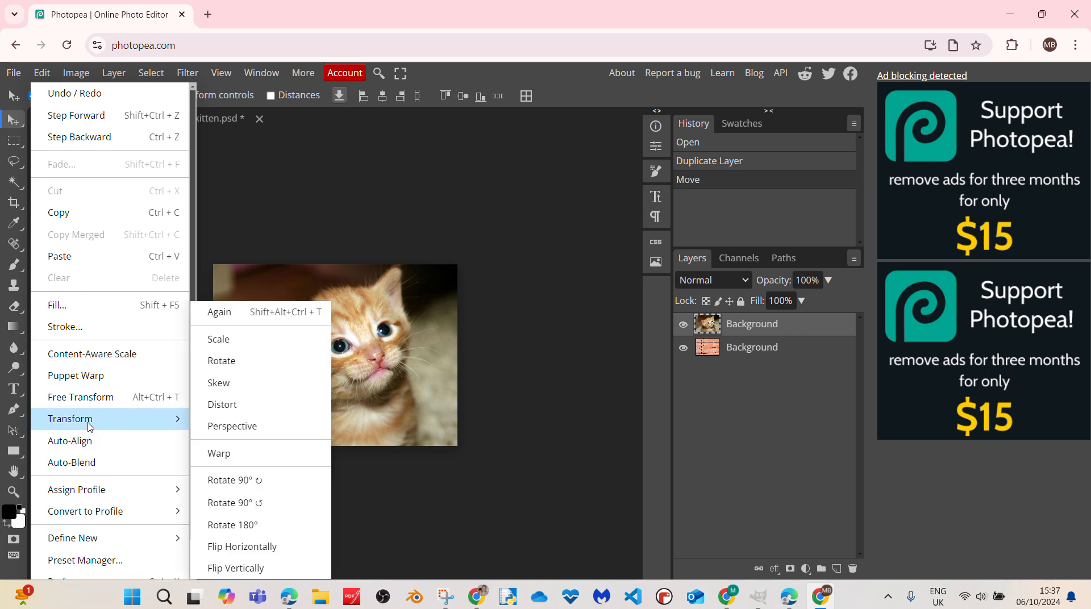
pyautogui.click(259, 340)
pyautogui.moveTo(492, 472); pyautogui.dragTo(461, 442)
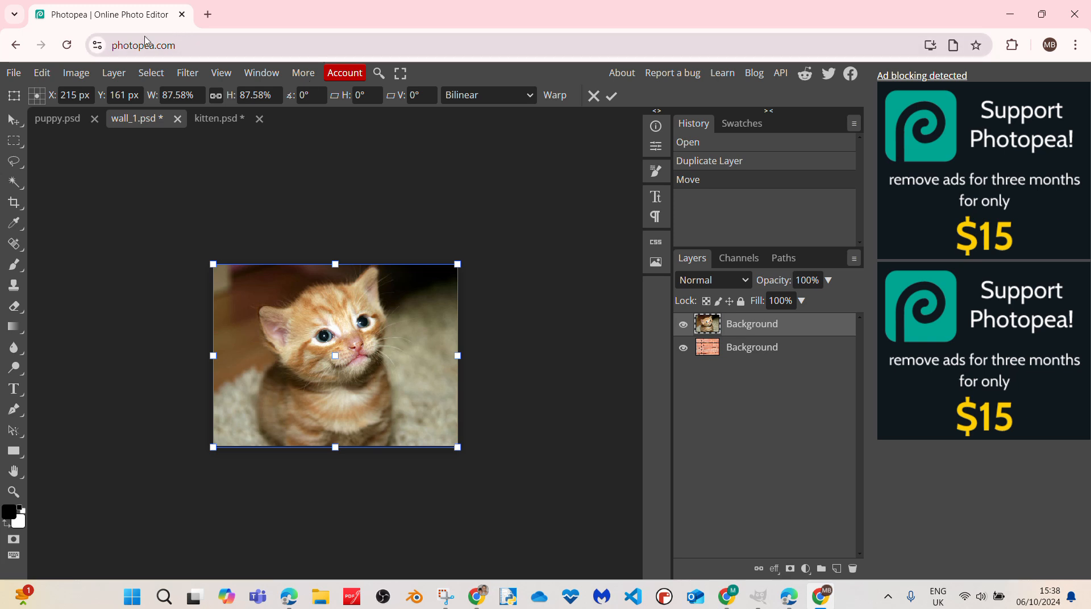
# Select the kitten with Select Subject and invert the selection so it covers the kitten picture's background
pyautogui.click(153, 77)
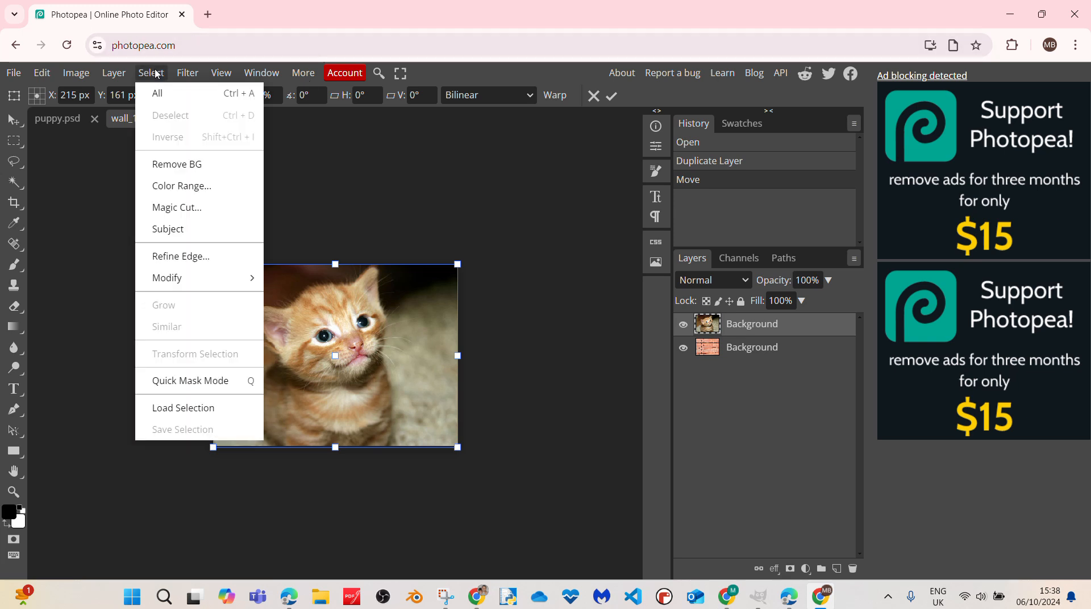
pyautogui.click(168, 229)
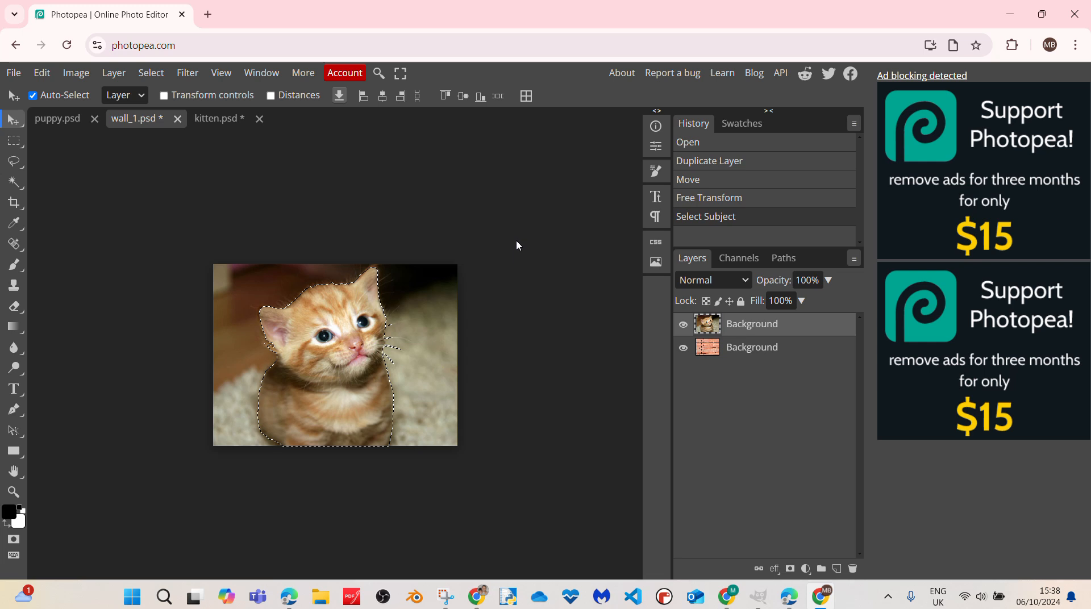
pyautogui.click(151, 72)
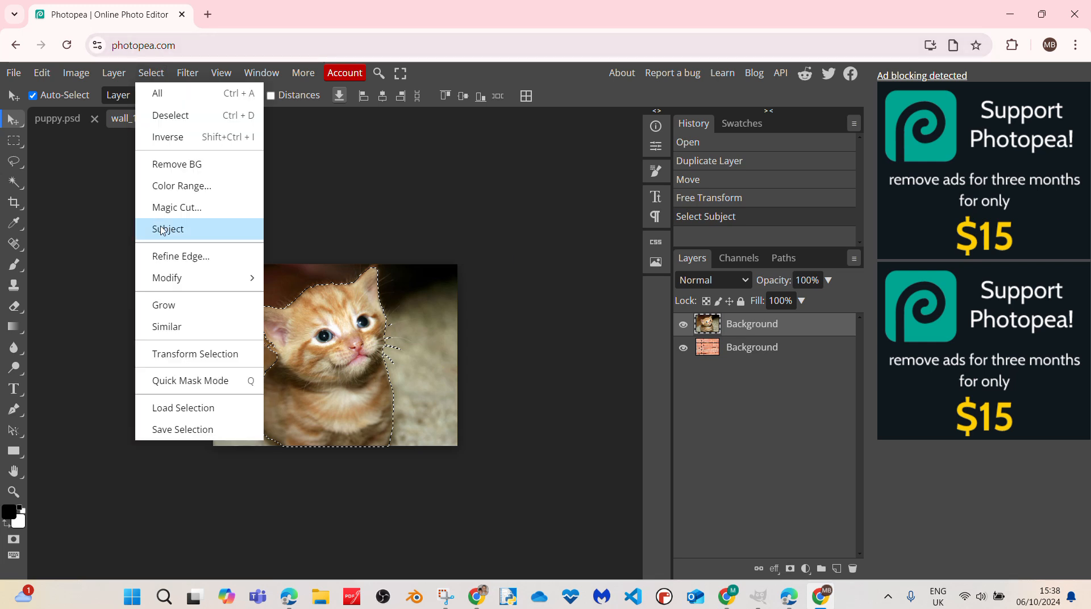
pyautogui.click(167, 137)
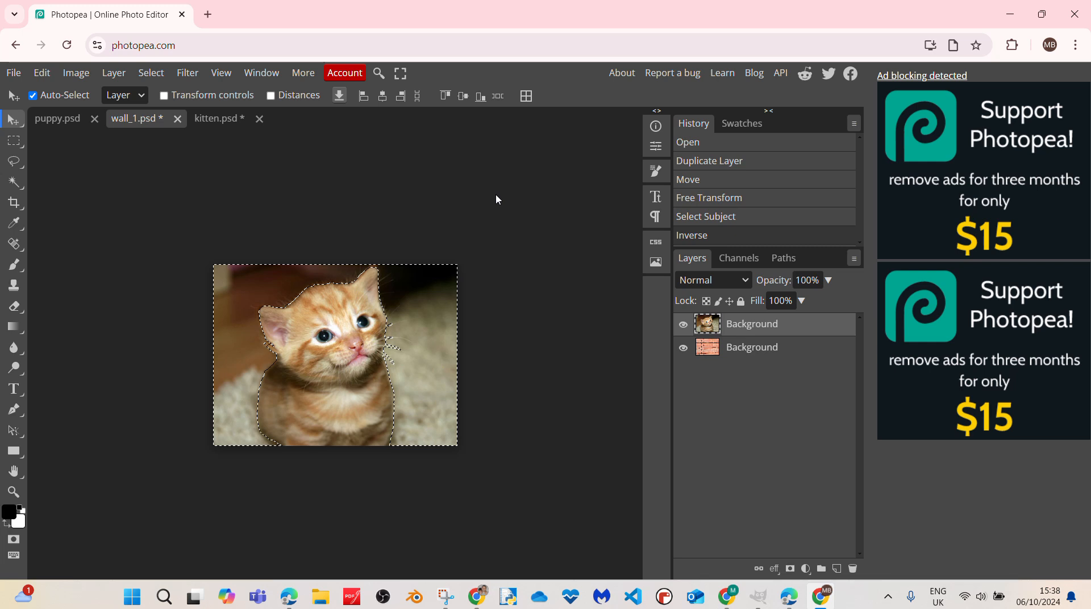
# Clear the selected background from the kitten layer so the brick wall shows behind the kitten, and deselect
pyautogui.press('Delete')
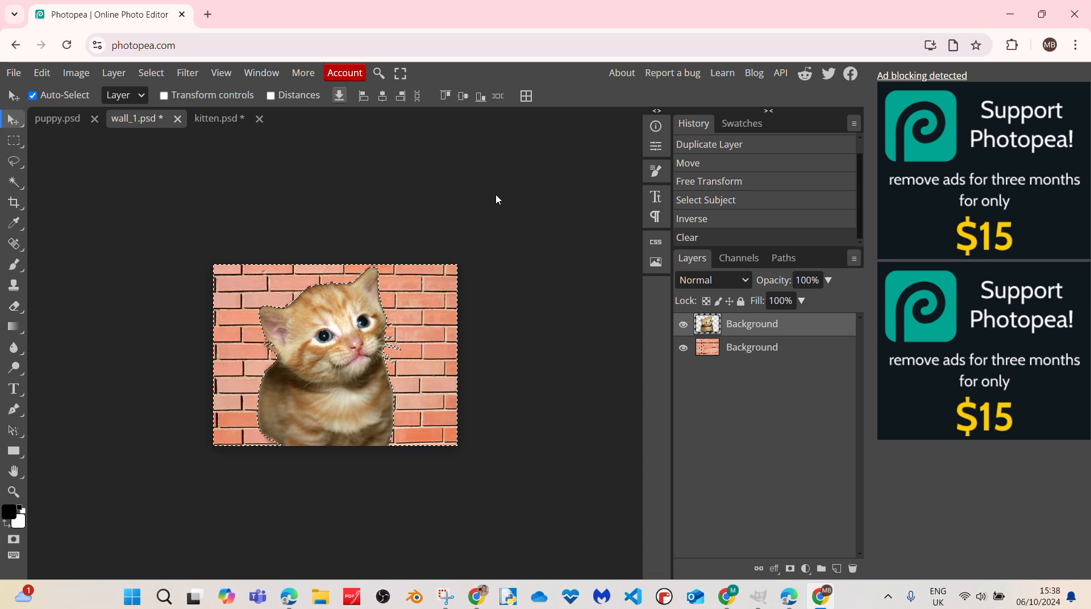
pyautogui.hotkey('ctrl', 'z')
pyautogui.hotkey('ctrl', 'shift', 'z')
pyautogui.click(152, 74)
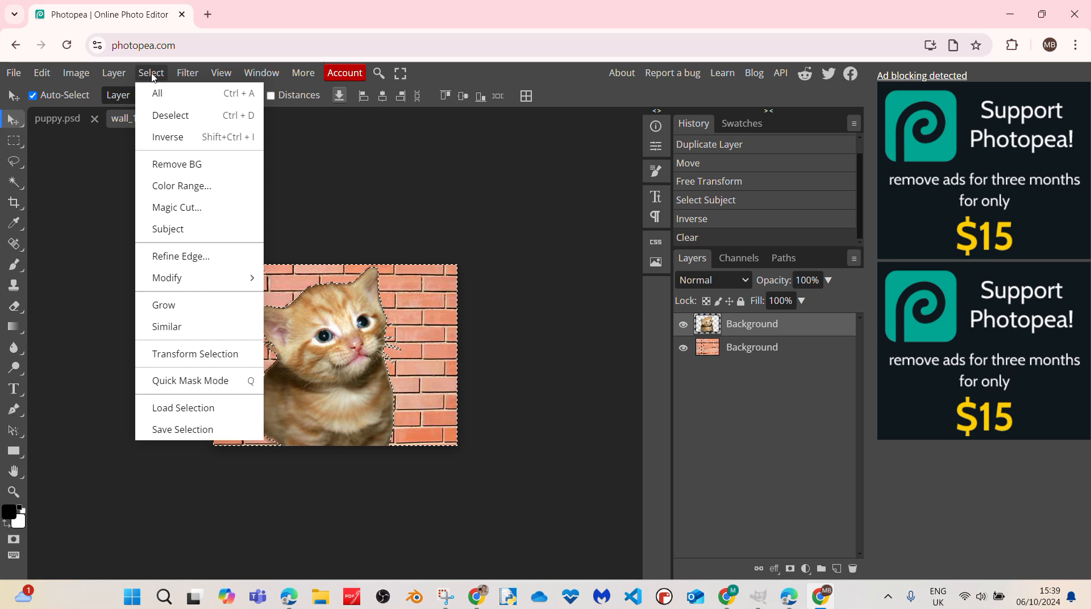
pyautogui.click(170, 116)
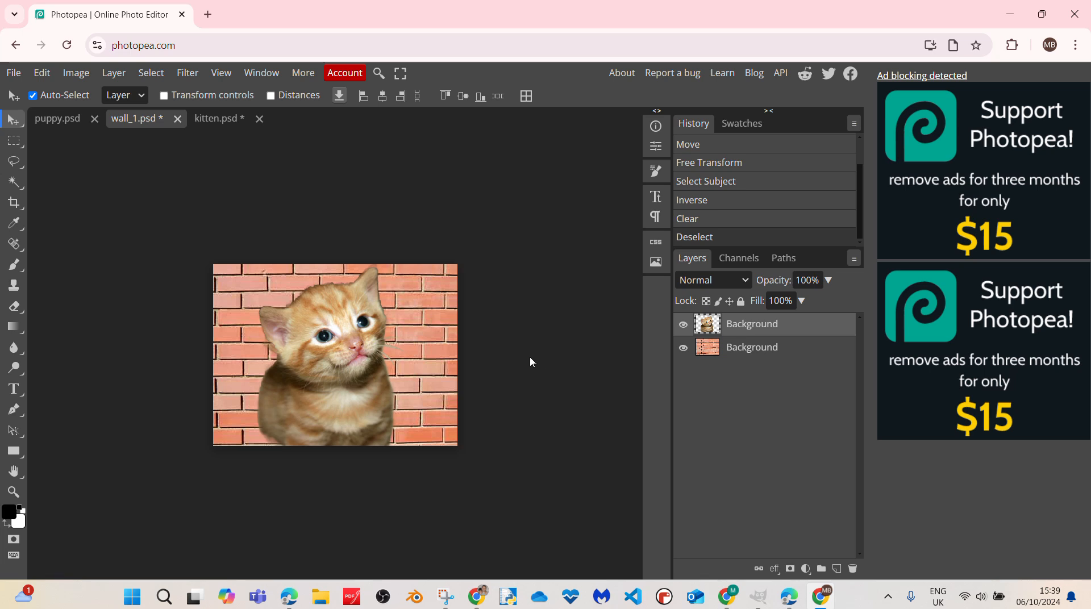
# Scale the kitten layer proportionally to 57.78% with the transform controls and place it at X 241 px, Y 227 px along the wall's lower edge
pyautogui.moveTo(337, 406)
pyautogui.mouseDown()
pyautogui.moveTo(338, 423)
pyautogui.moveTo(332, 405)
pyautogui.moveTo(348, 401)
pyautogui.moveTo(333, 402)
pyautogui.mouseUp()
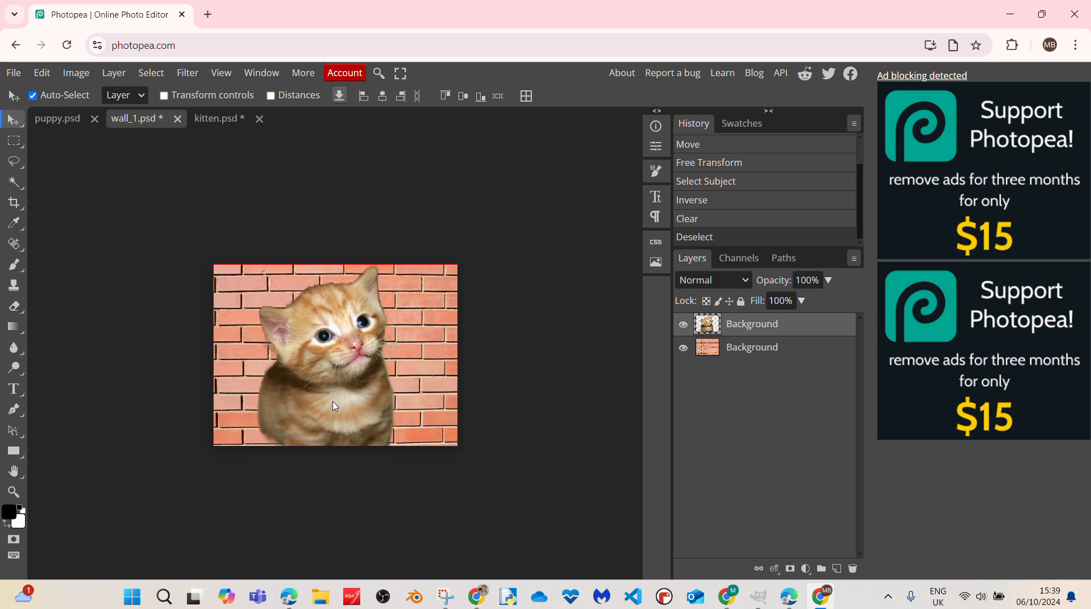
pyautogui.click(164, 96)
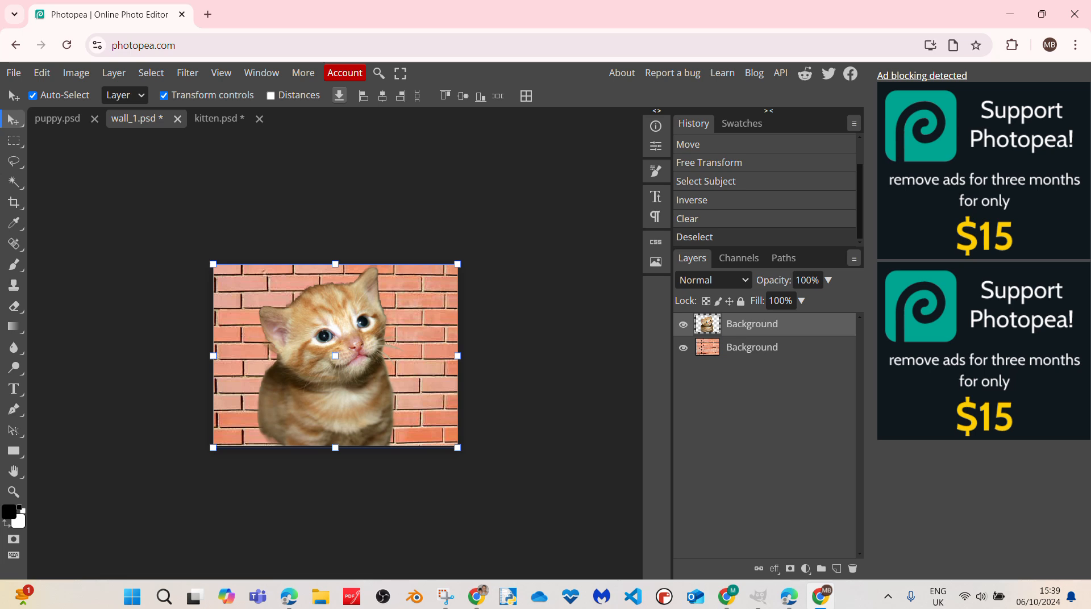
pyautogui.moveTo(211, 265); pyautogui.dragTo(319, 366)
pyautogui.moveTo(383, 423); pyautogui.dragTo(346, 423)
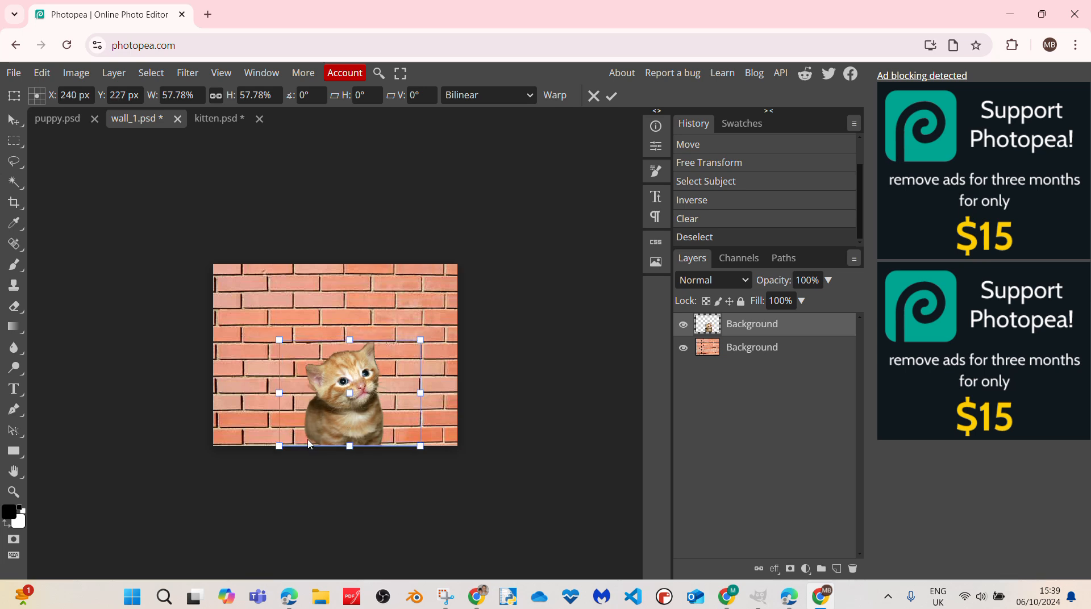
pyautogui.press('Right')
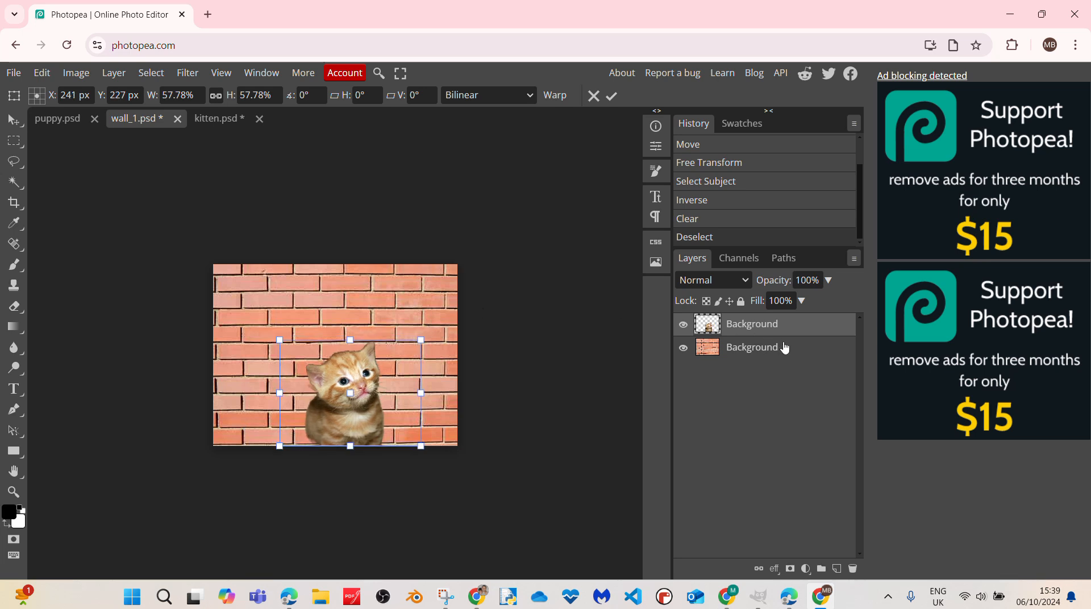
pyautogui.click(784, 347)
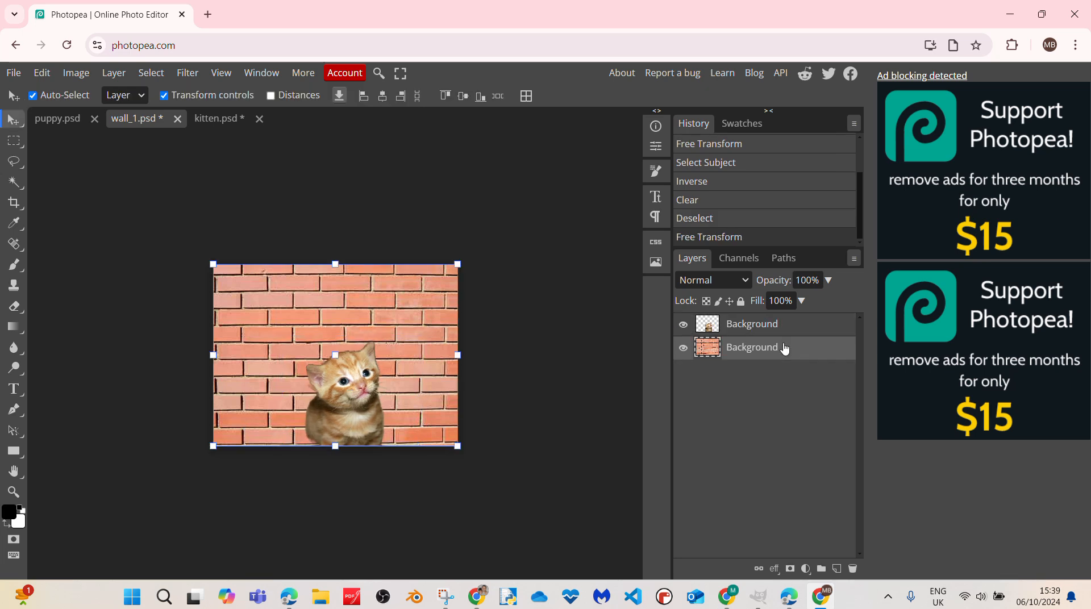
# Move the kitten to the lower-left area of the brick wall, keeping its base at the canvas's bottom edge
pyautogui.click(324, 415)
pyautogui.click(475, 396)
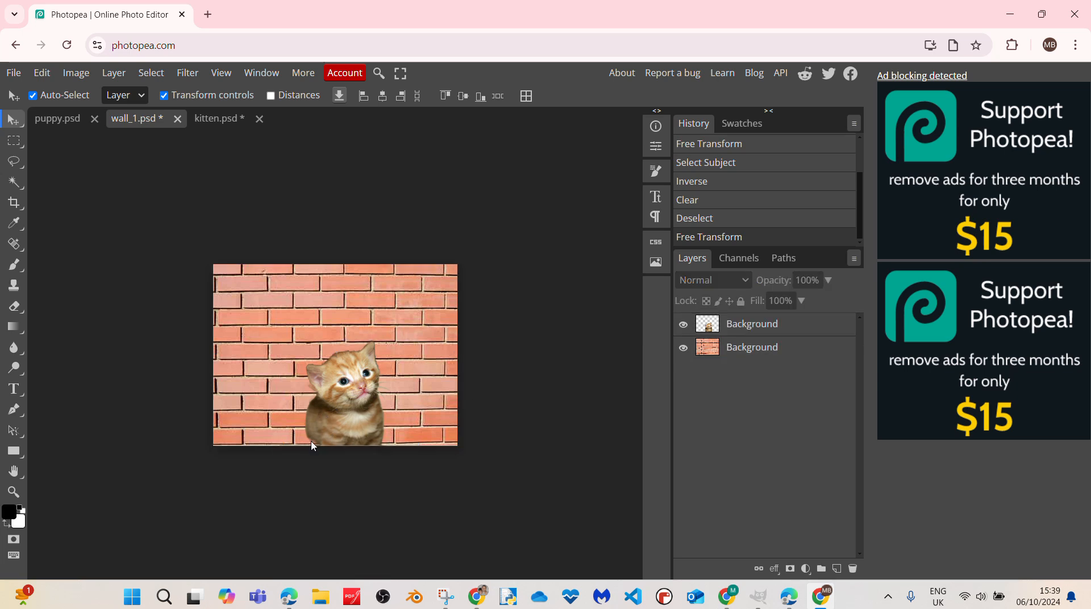
pyautogui.moveTo(353, 433); pyautogui.dragTo(287, 441)
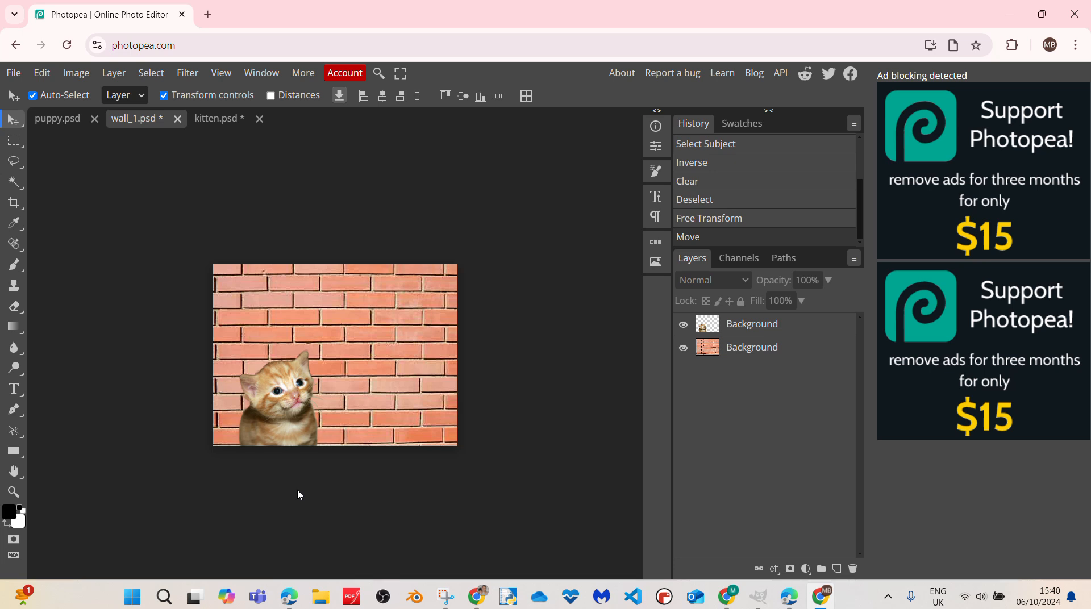